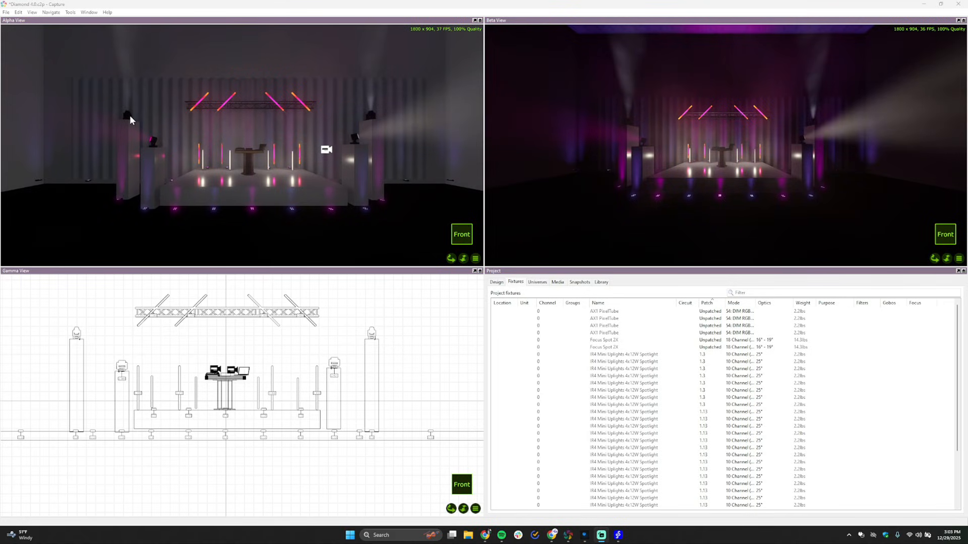
Examine the unpatched Focus Spot 2X and AX1 PixelTube fixtures in the project fixtures, including their location in the scene and channel mode
click(608, 341)
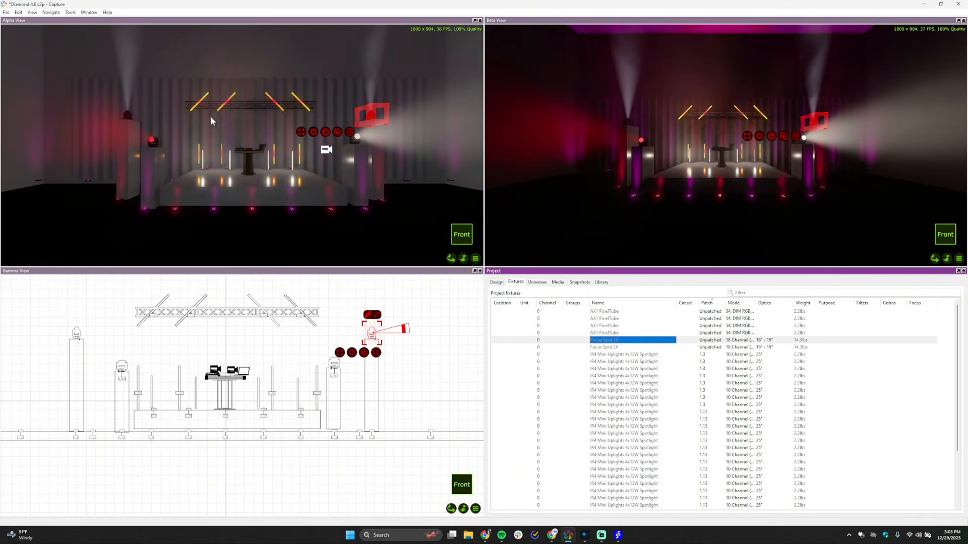
click(603, 326)
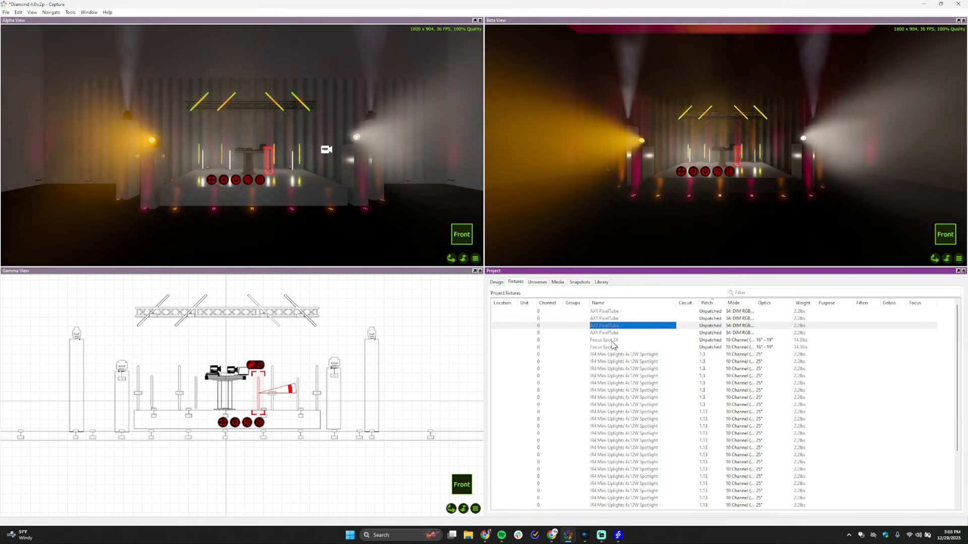
click(740, 348)
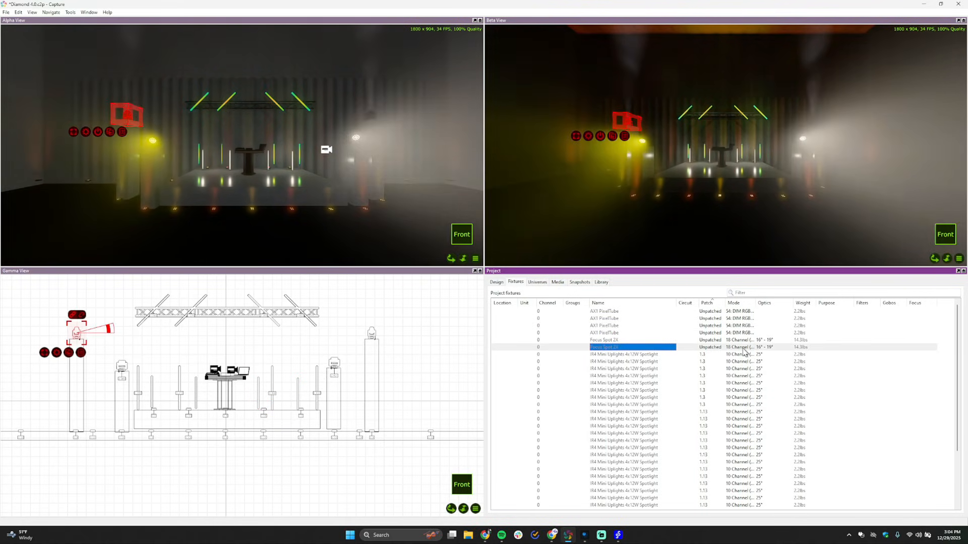
click(734, 333)
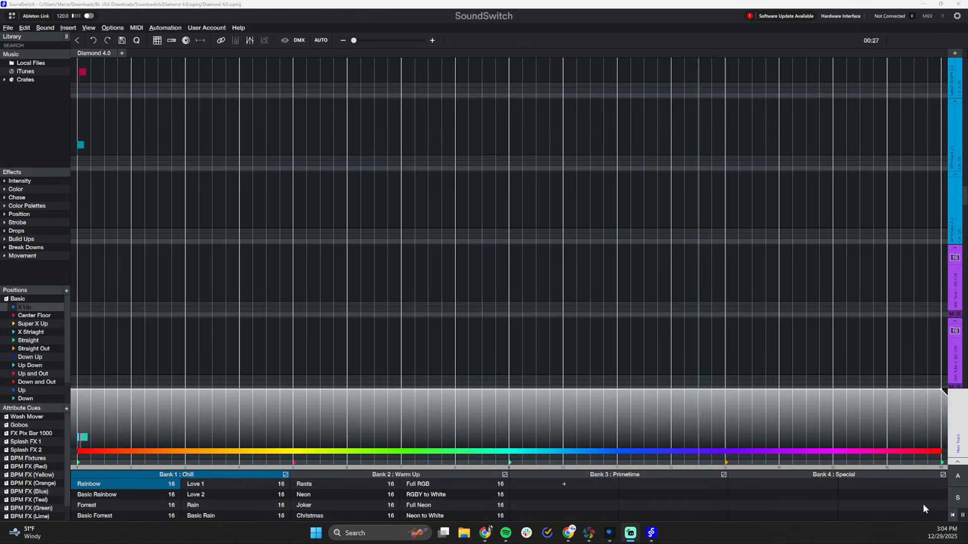
In SoundSwitch, pause playback and review the DMX addressing of BPM Spot 1.1 and BPM Spot 2.1 in Universe One
click(962, 516)
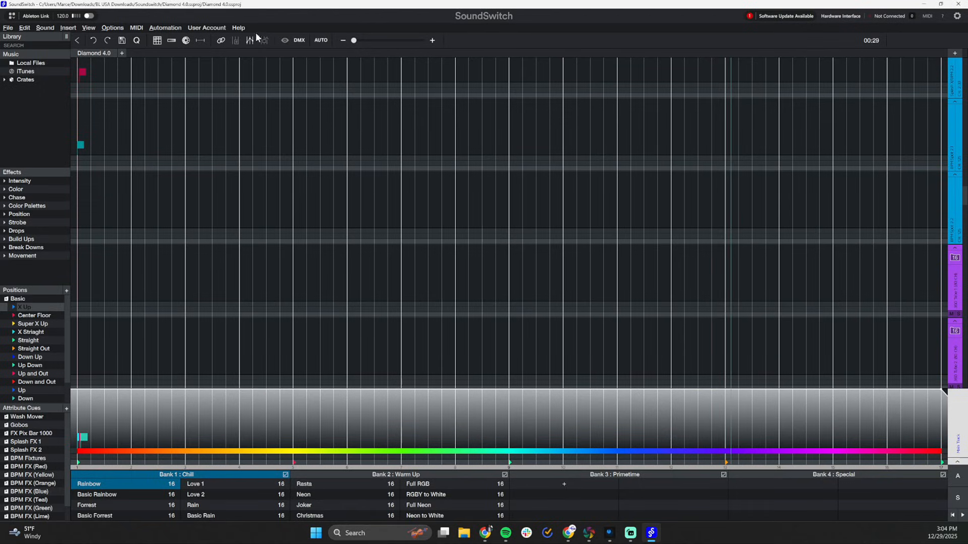
scroll(918, 195, up, 3)
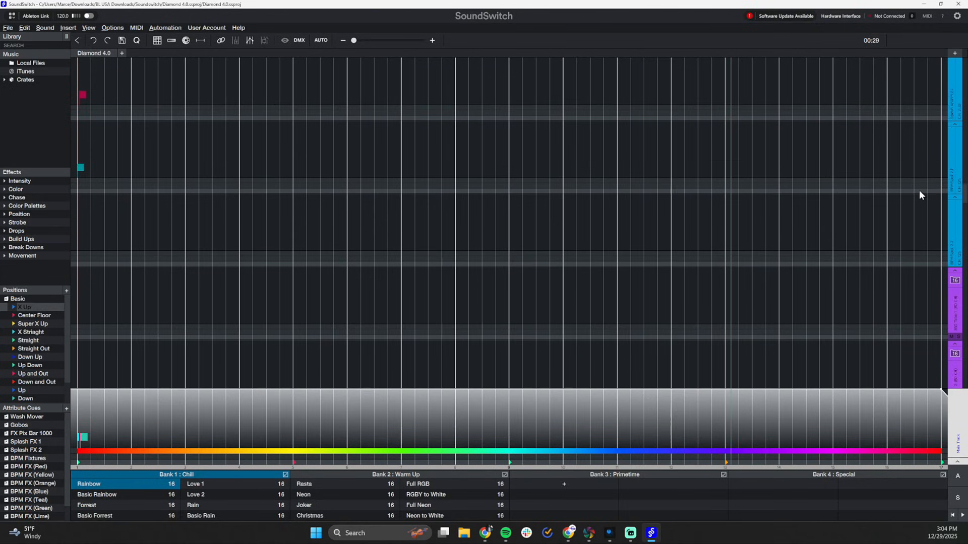
click(299, 39)
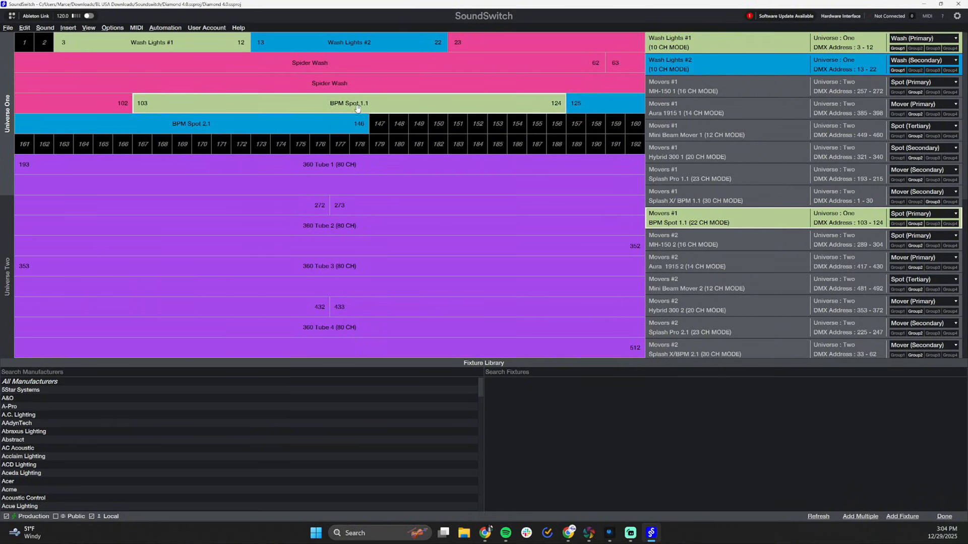
click(329, 128)
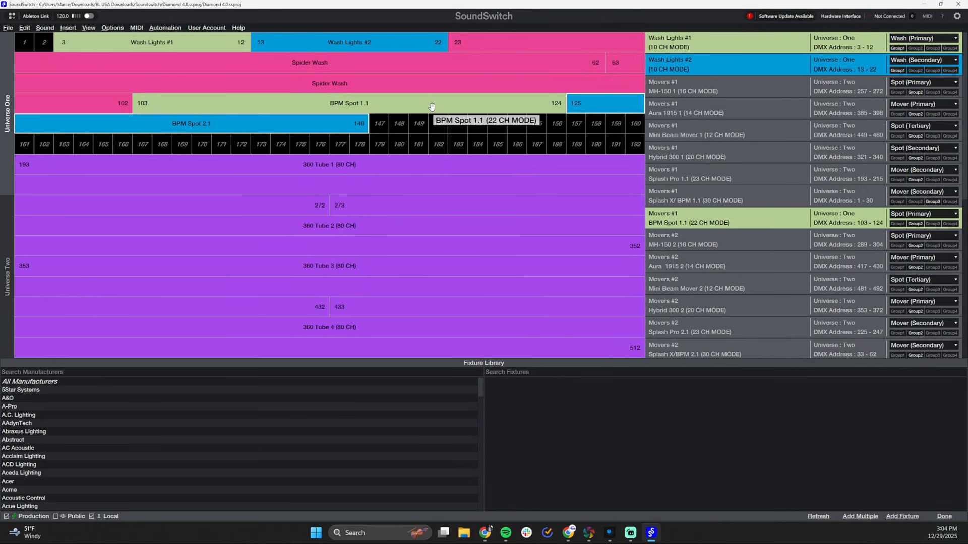
click(944, 517)
Open the fixture library from the track view, clear the old fixture search and filter the manufacturers by "ameri" for American DJ
scroll(903, 150, up, 2)
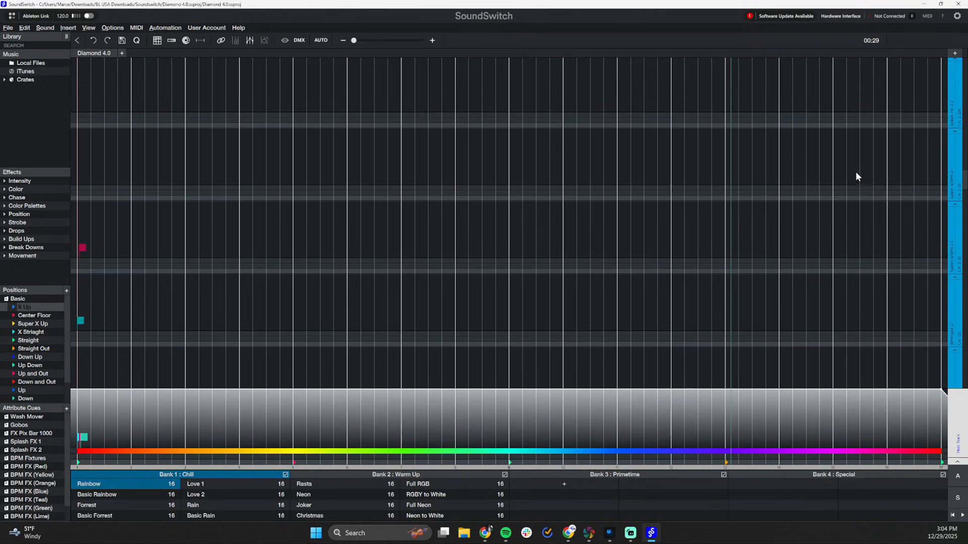
scroll(630, 146, up, 2)
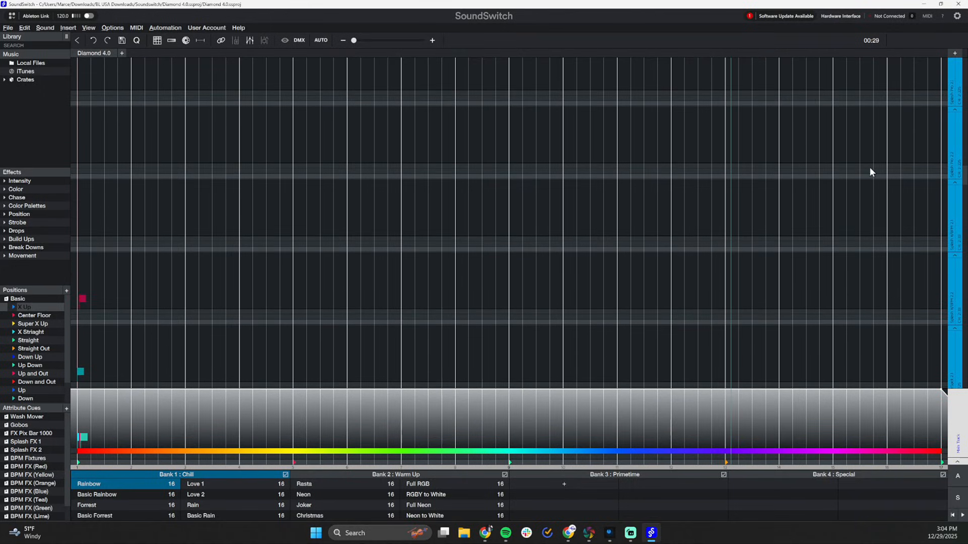
click(955, 54)
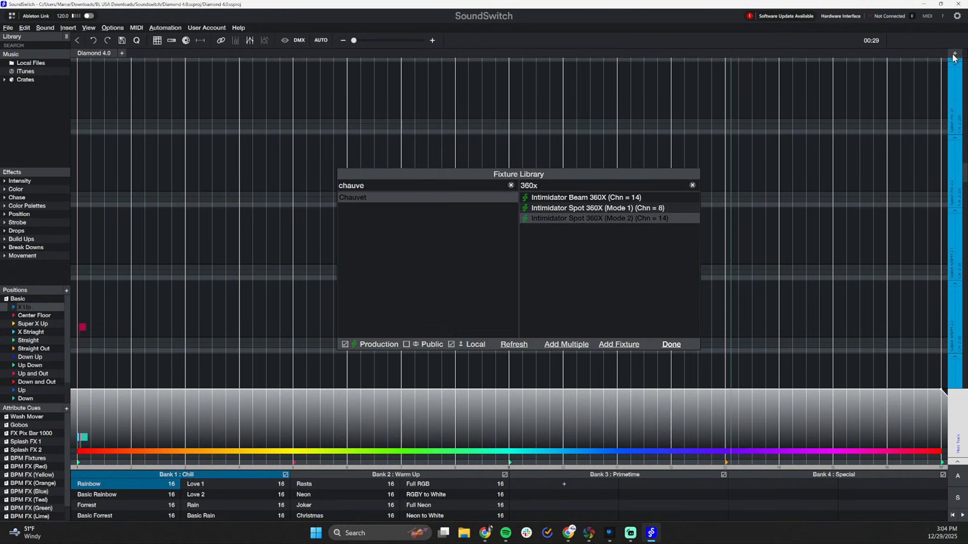
click(692, 186)
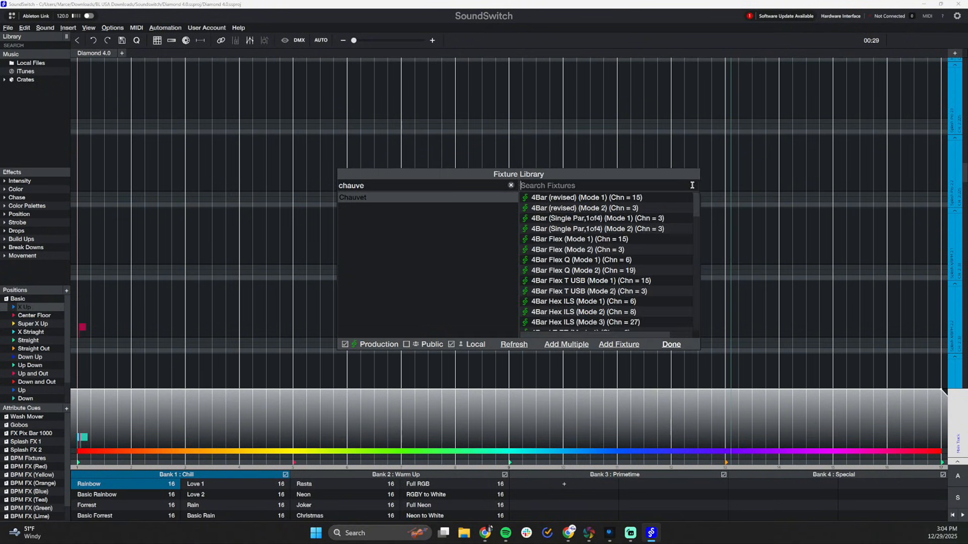
click(461, 189)
text(adj)
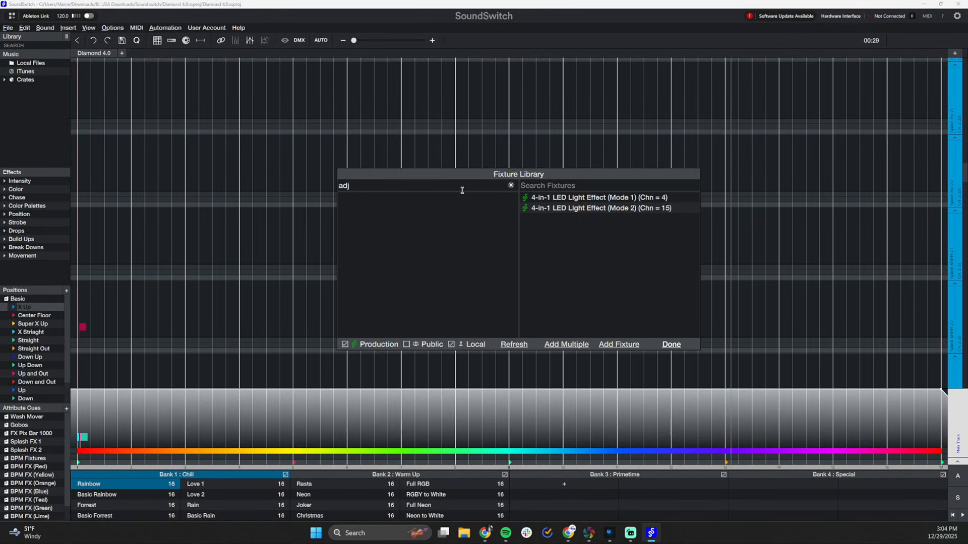
key(BackSpace)
key(BackSpace)
text(meri)
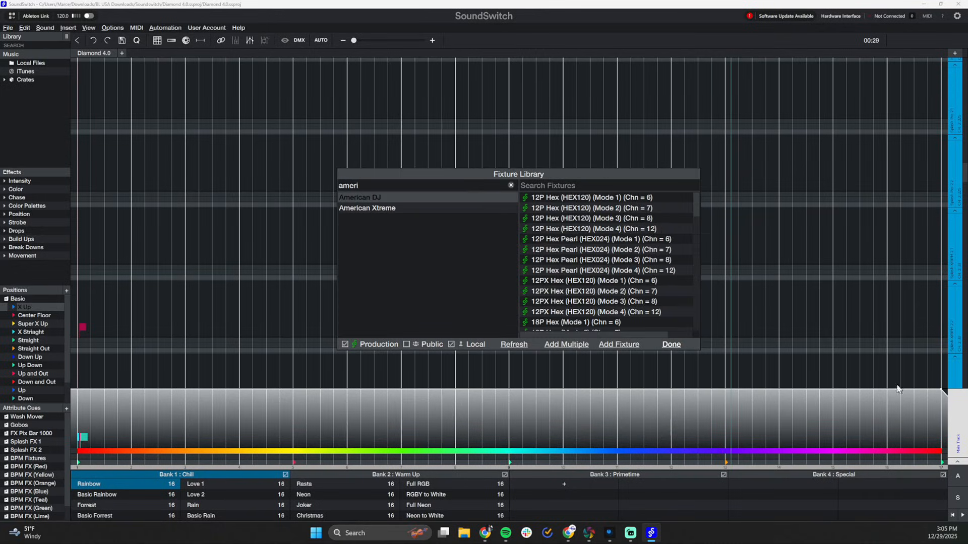
Search the American DJ fixtures for "focus spot 2x" and select the 18-channel Focus Spot 2X (Mode 2)
click(622, 186)
text(focus)
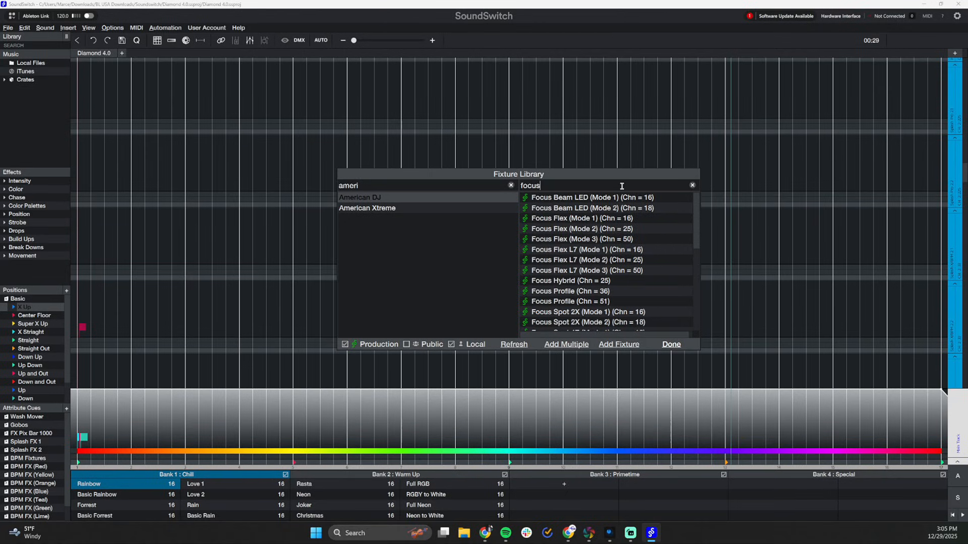
text( spot )
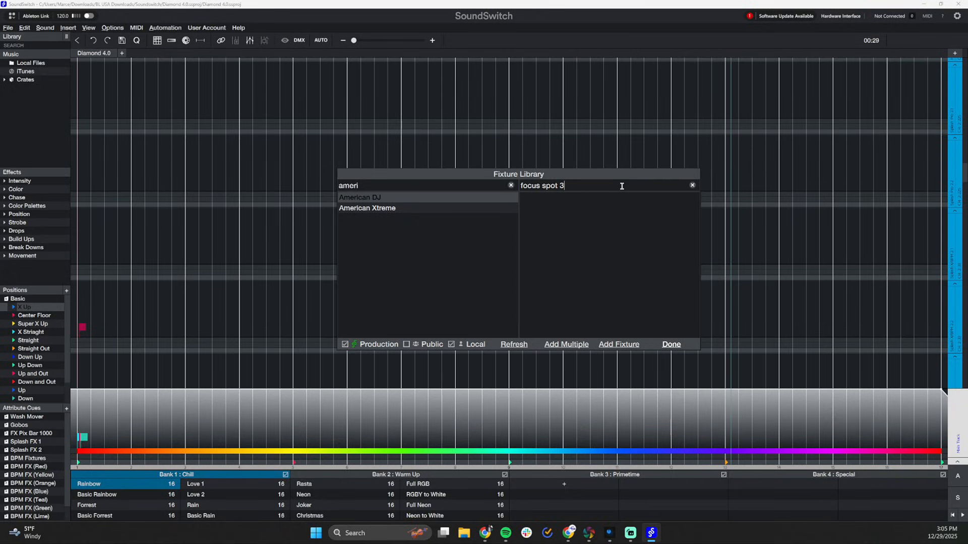
text(2x)
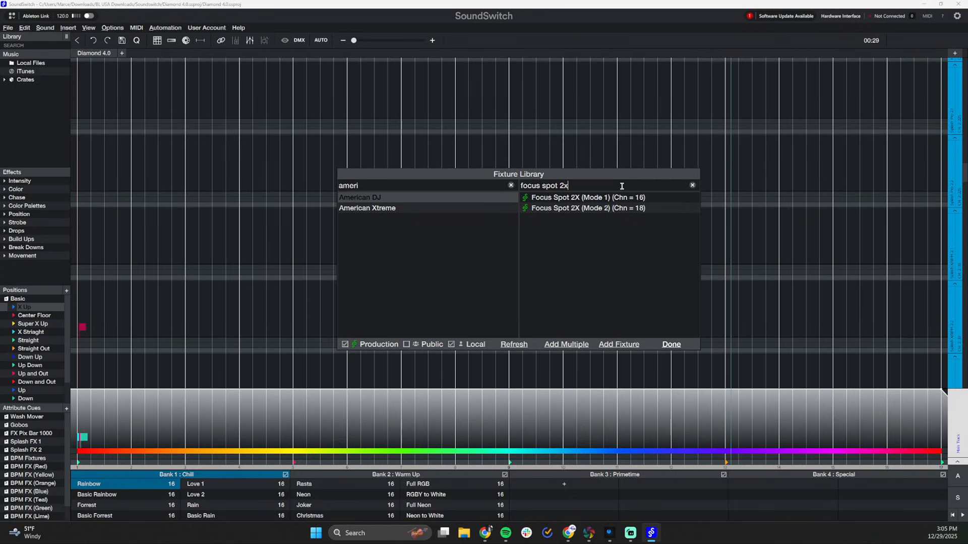
click(591, 211)
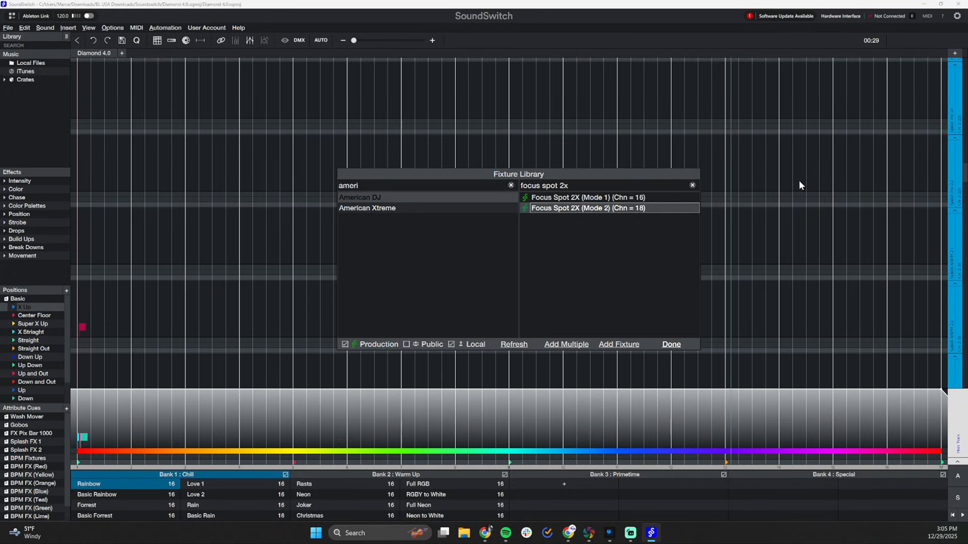
Replace the BPM Spot 2.1 track's fixture with the Focus Spot 2X (Mode 2) from the library, accepting the replacement warning
scroll(865, 217, up, 4)
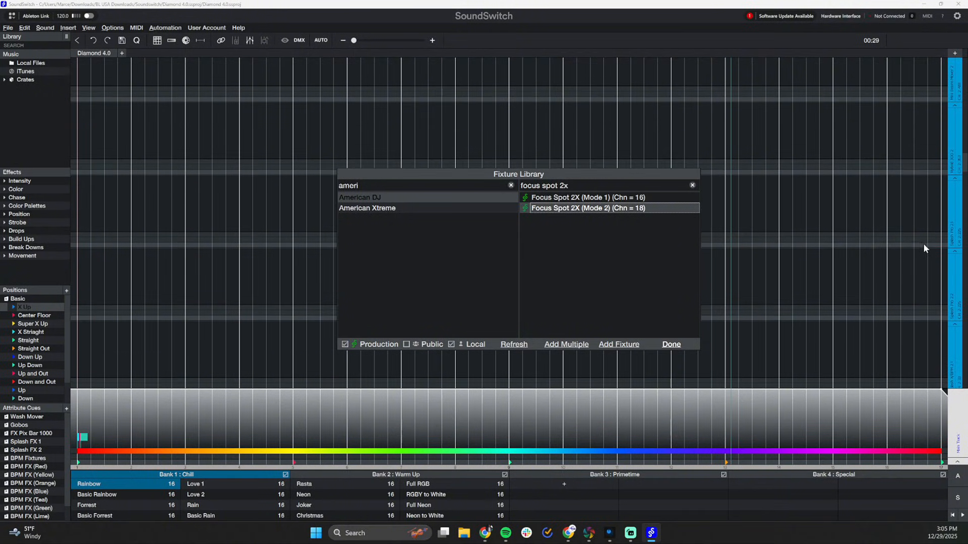
scroll(907, 251, up, 1)
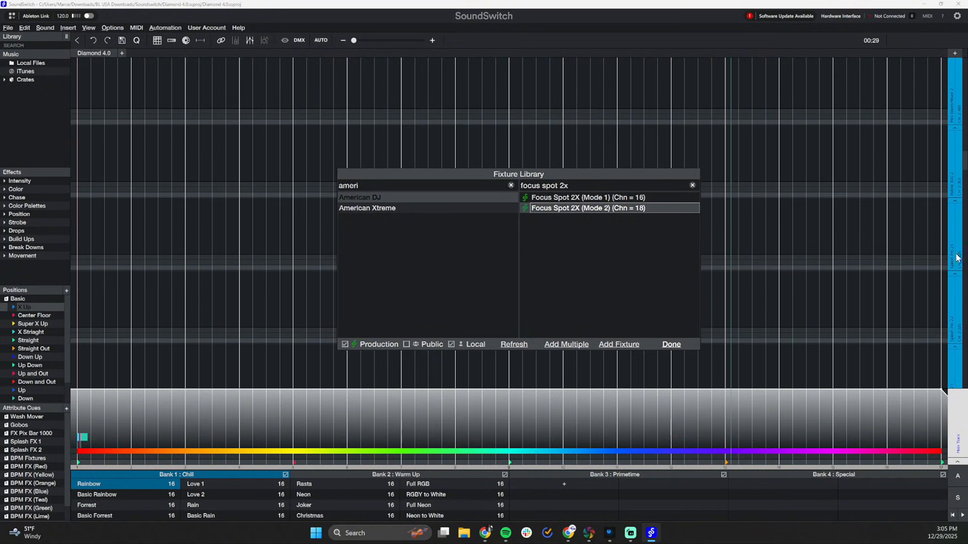
scroll(948, 256, down, 10)
click(950, 263)
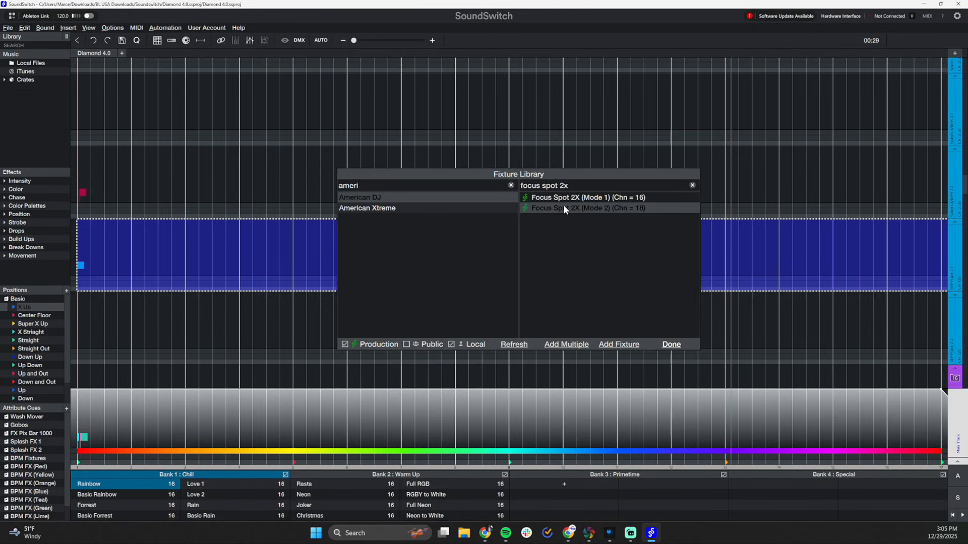
drag(564, 205, 741, 238)
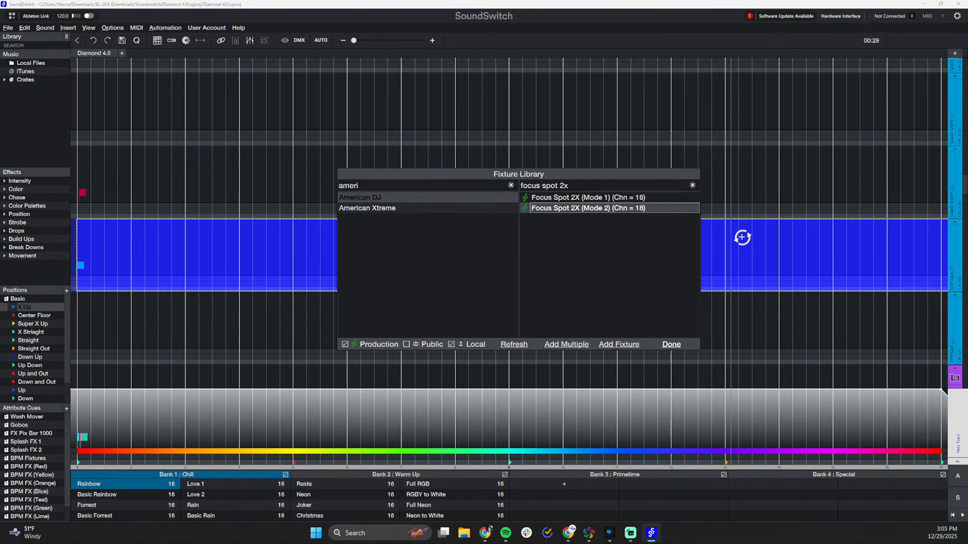
drag(742, 238, 919, 255)
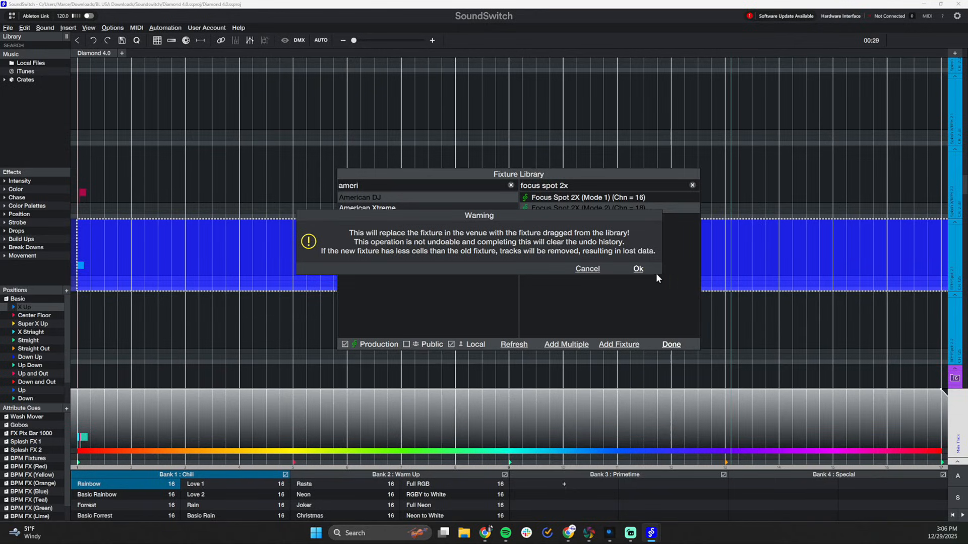
click(639, 270)
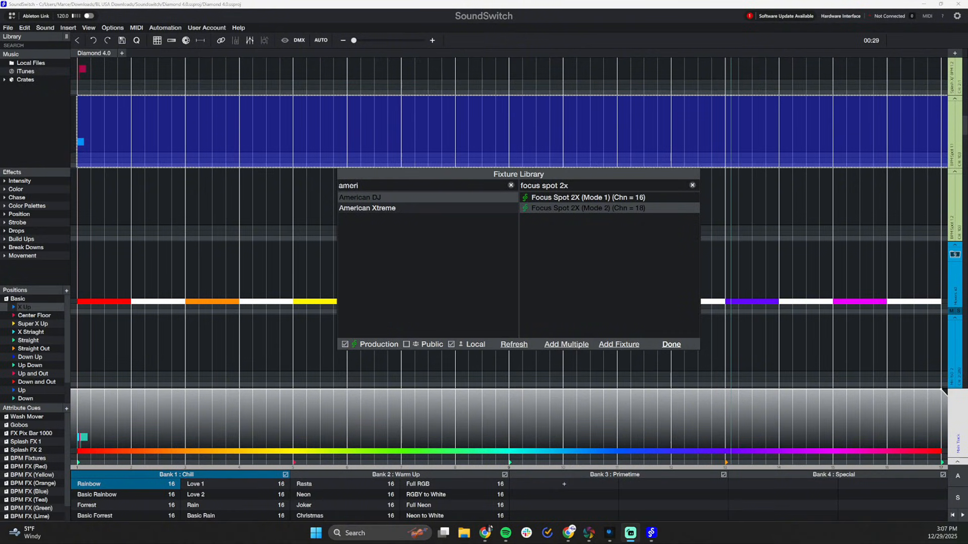
Replace the BPM Spot 1.1 track's fixture with the Focus Spot 2X (Mode 2) from the library and accept the replacement
drag(600, 208, 834, 221)
drag(546, 203, 560, 244)
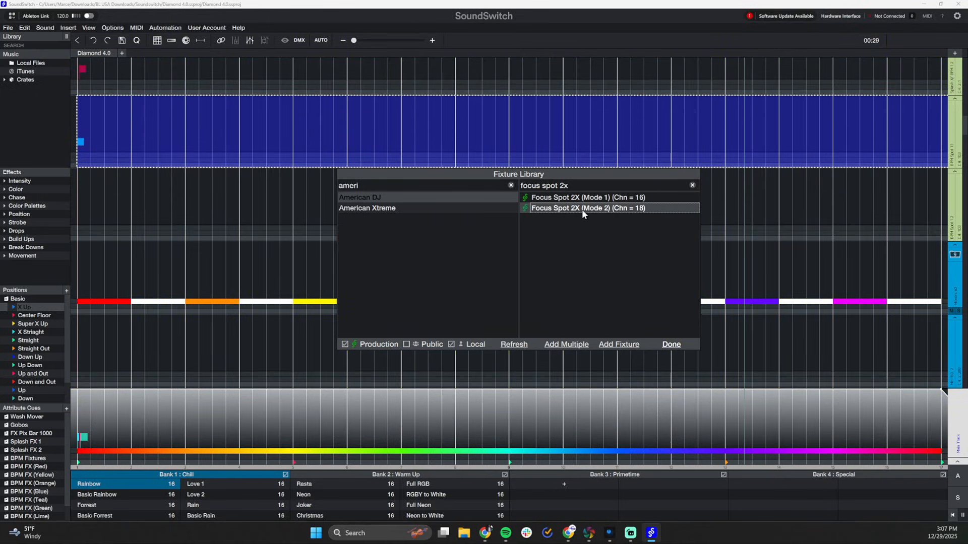
drag(579, 210, 905, 128)
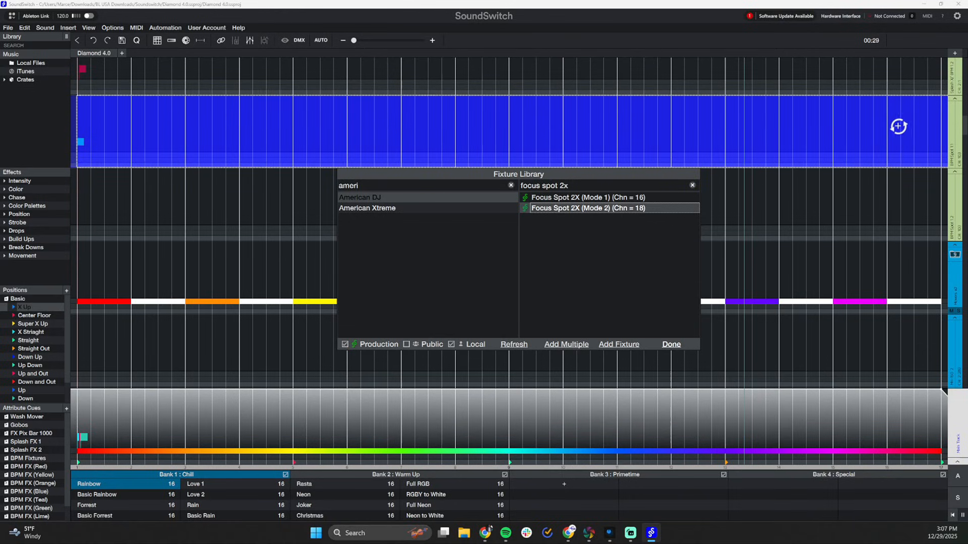
drag(898, 127, 898, 126)
click(637, 269)
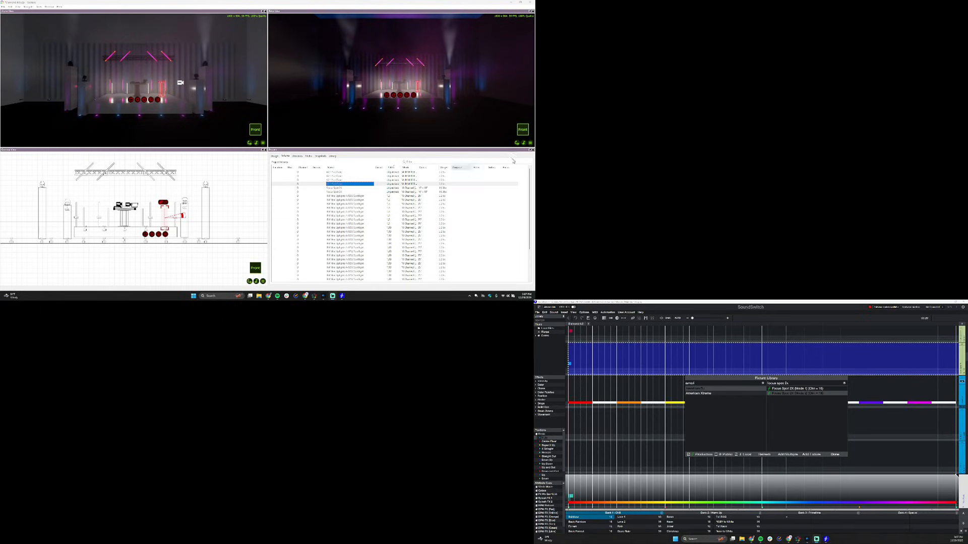
Close the fixture library and, in the DMX address map, move the second Focus Spot 2X directly after the first in Universe One
click(834, 454)
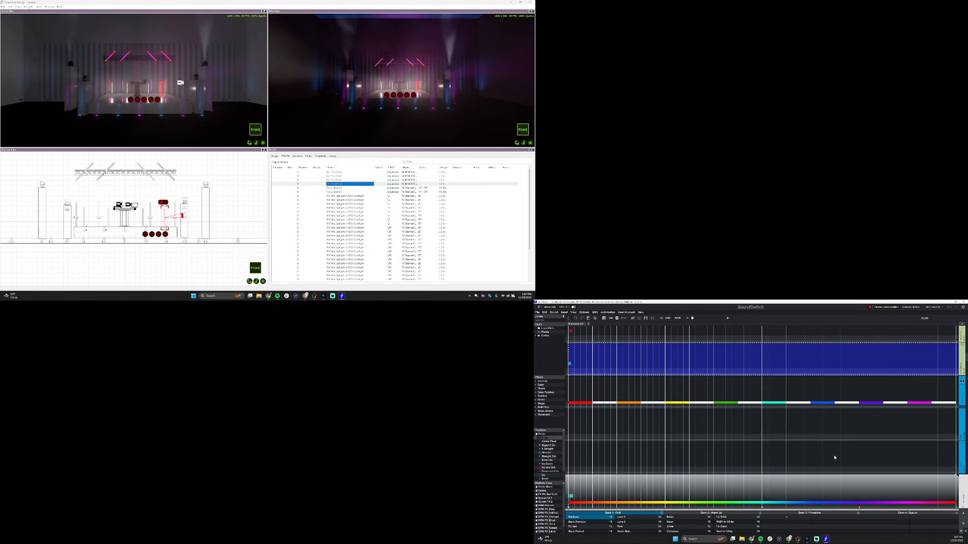
click(667, 319)
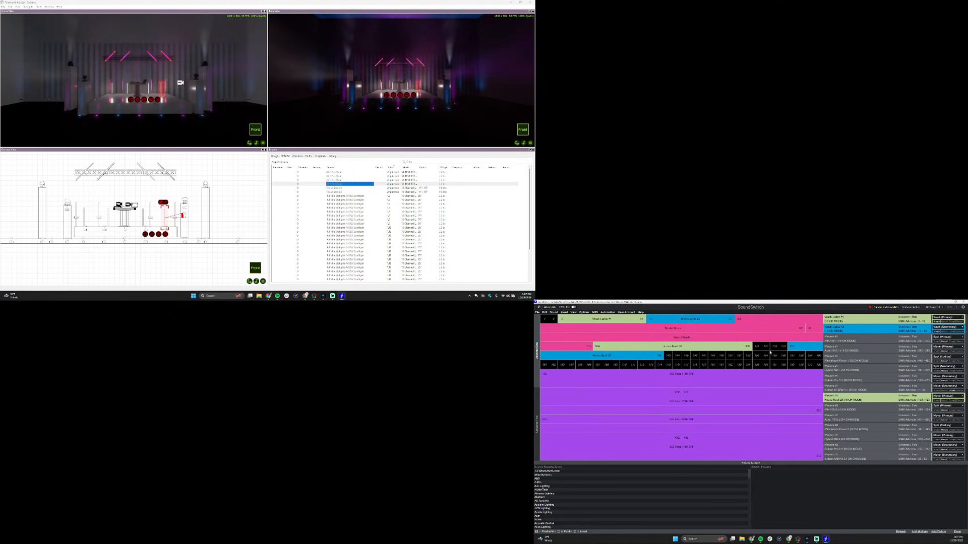
drag(802, 347, 763, 346)
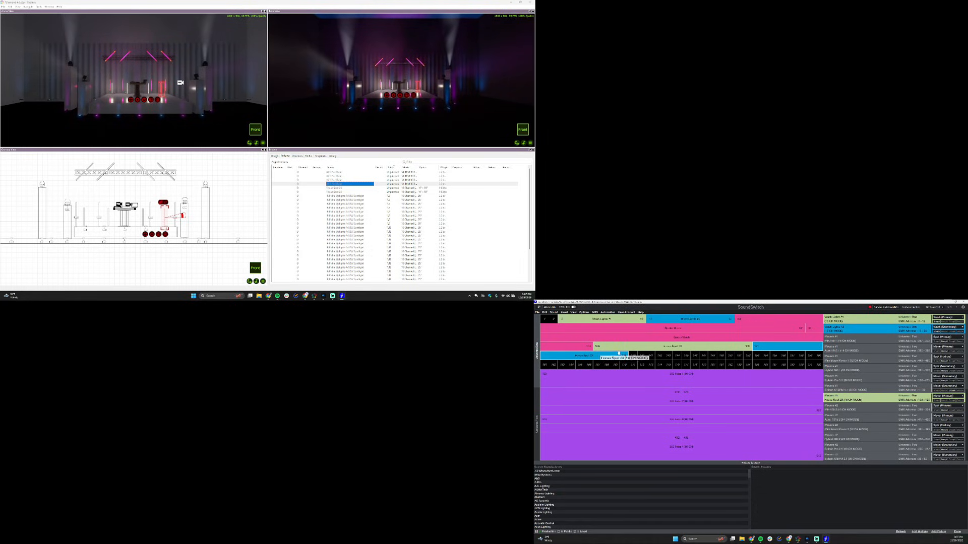
click(774, 348)
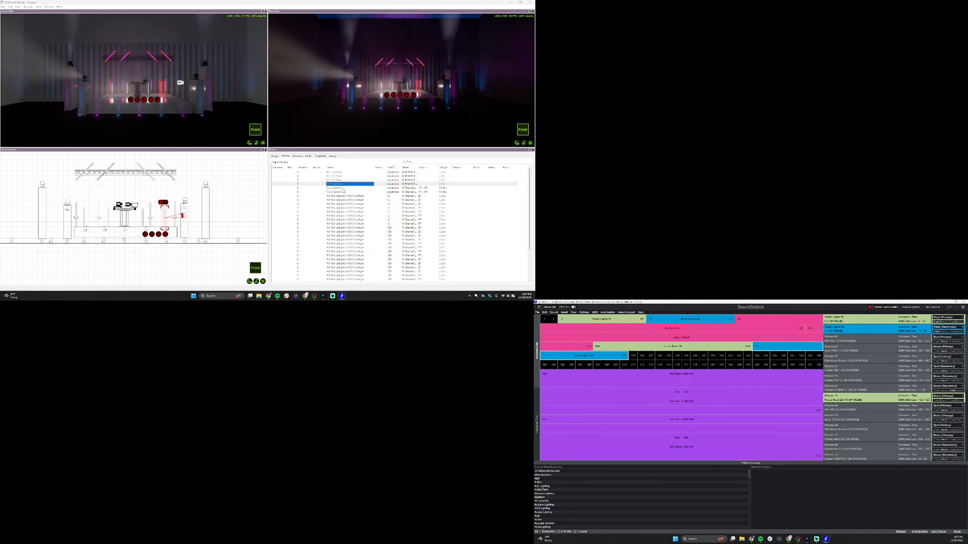
In Capture, patch the Focus Spot 2X on the stage's right tower to 1.121 and the left tower's to 1.103, then clear the selection
click(411, 190)
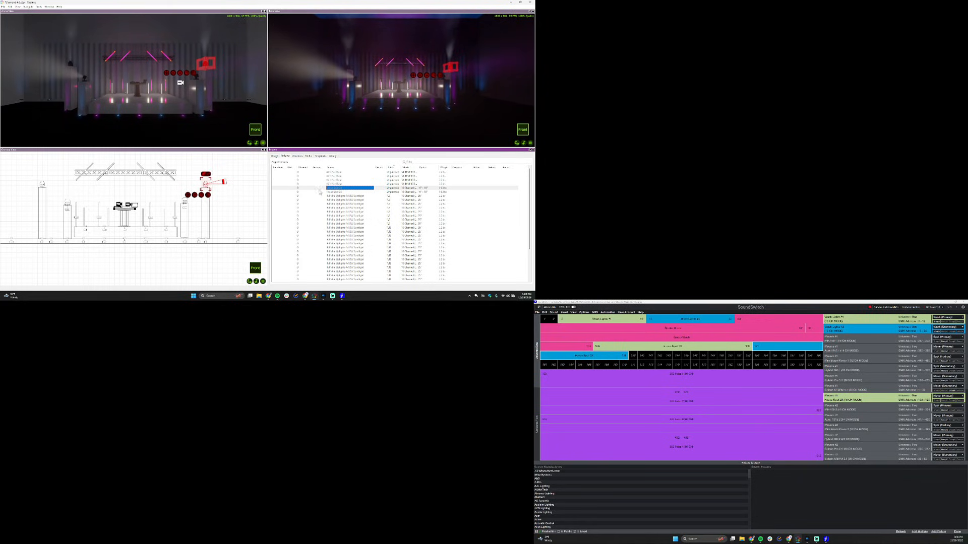
click(394, 189)
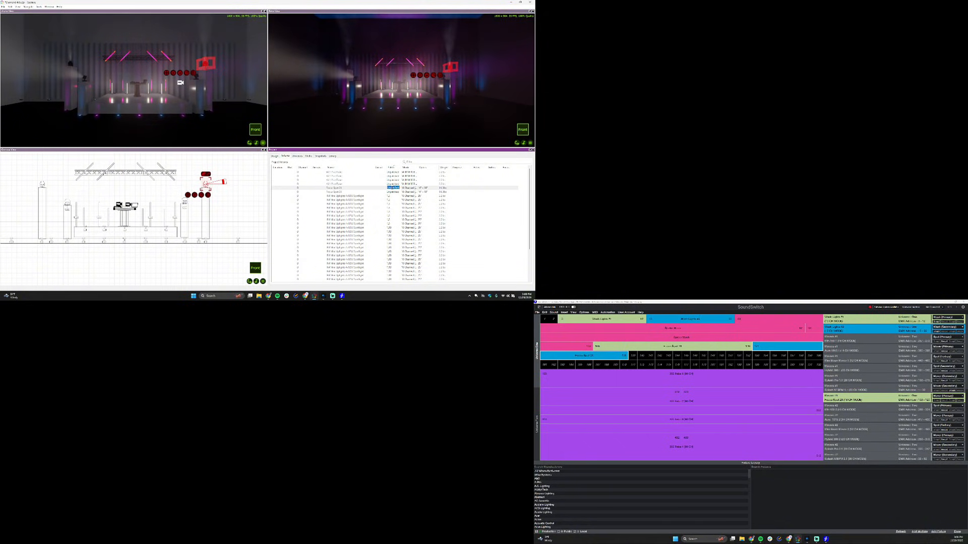
key(Return)
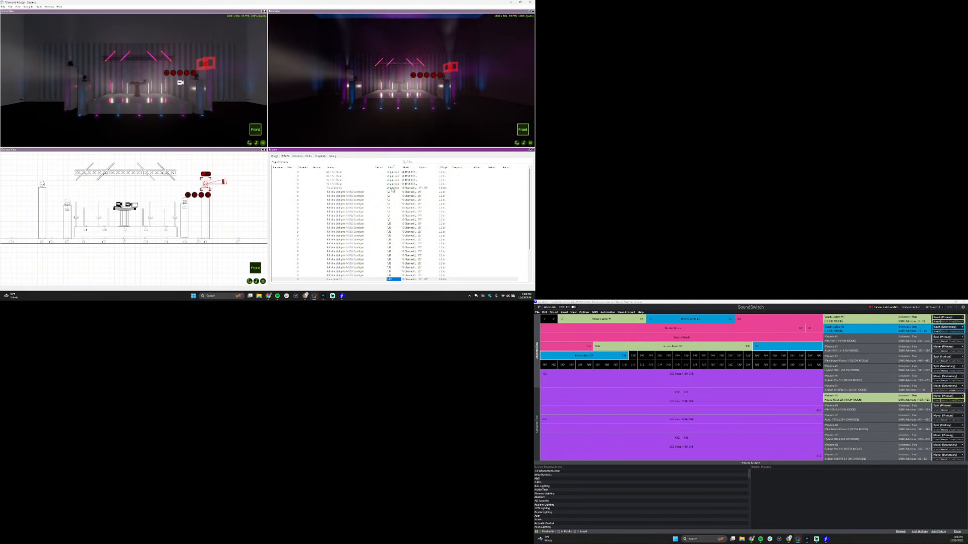
click(393, 189)
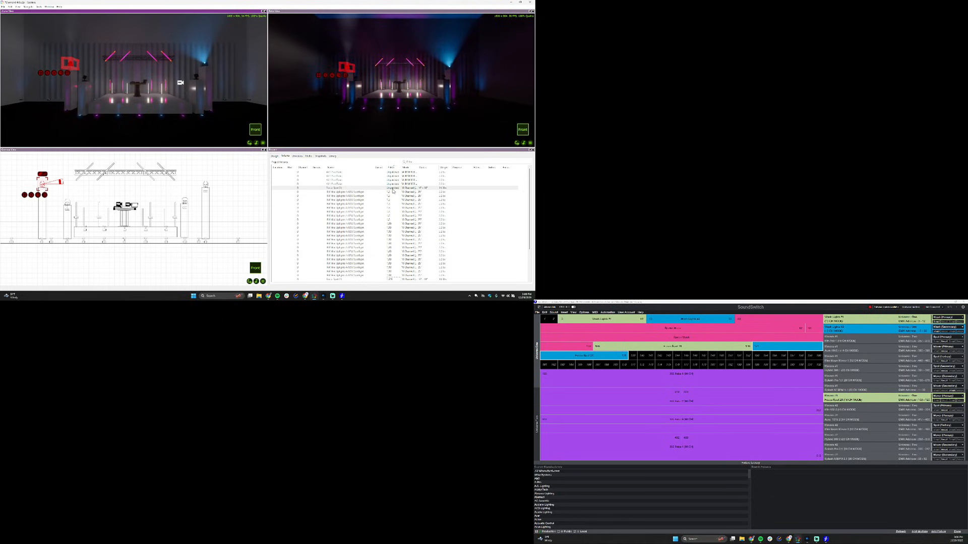
click(392, 189)
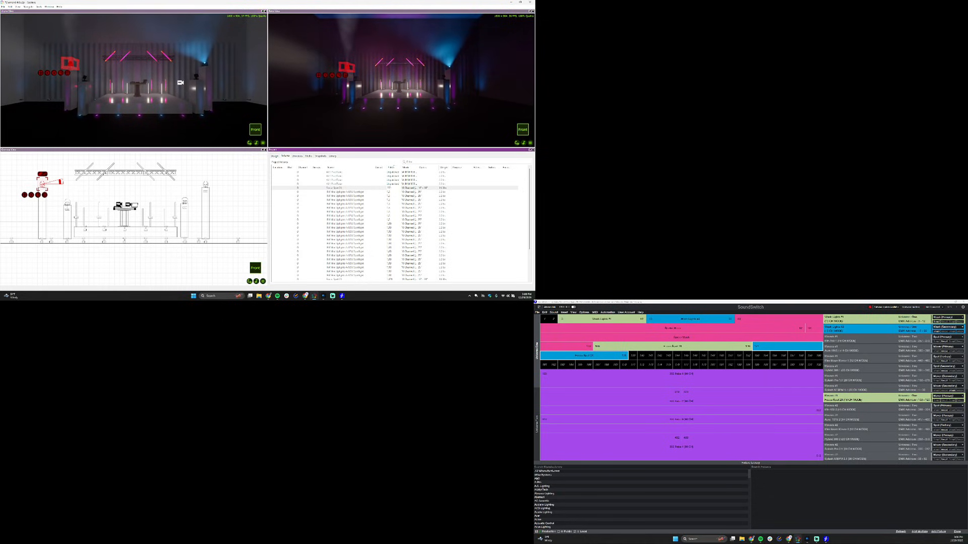
key(Return)
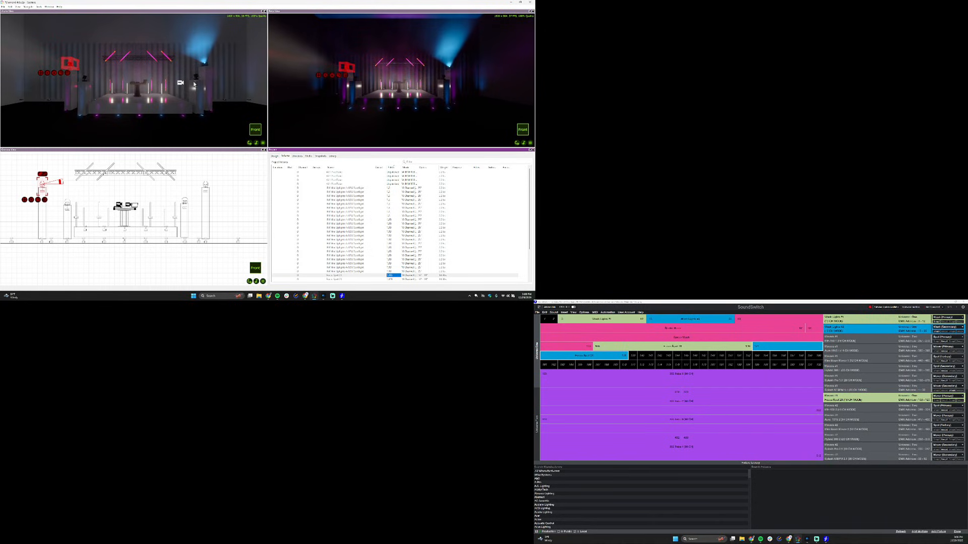
click(161, 115)
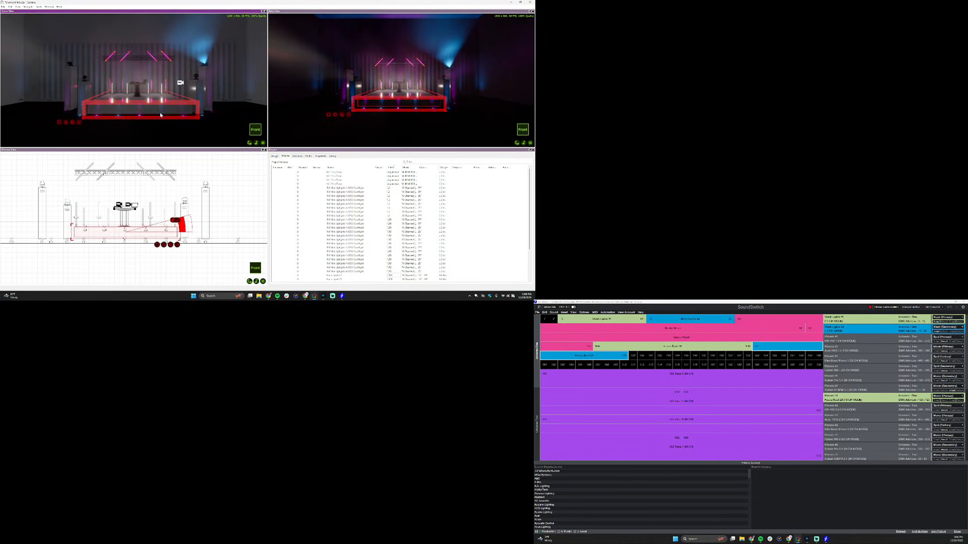
click(166, 140)
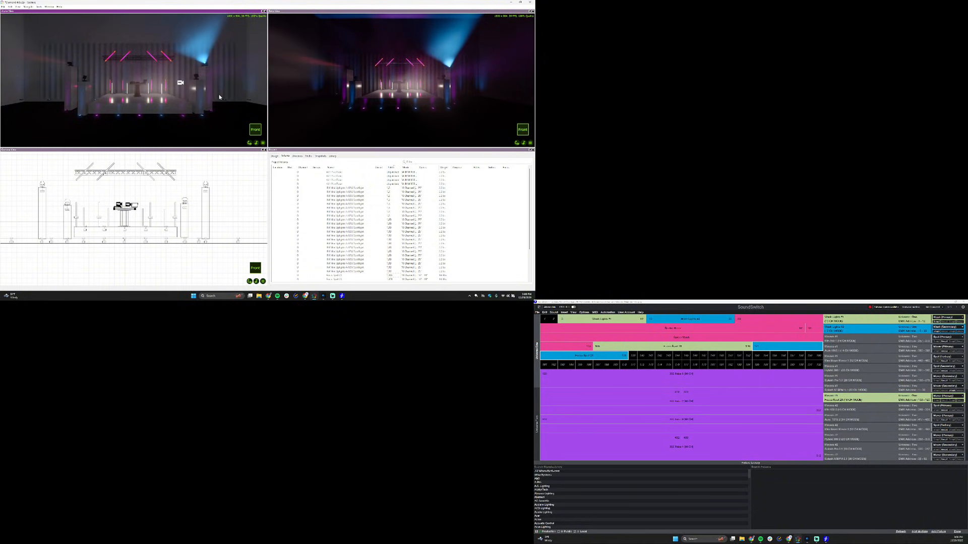
Finish fixture editing in SoundSwitch, open the position below X Up, and invert pan and tilt for the first Focus Spot 2X
click(957, 532)
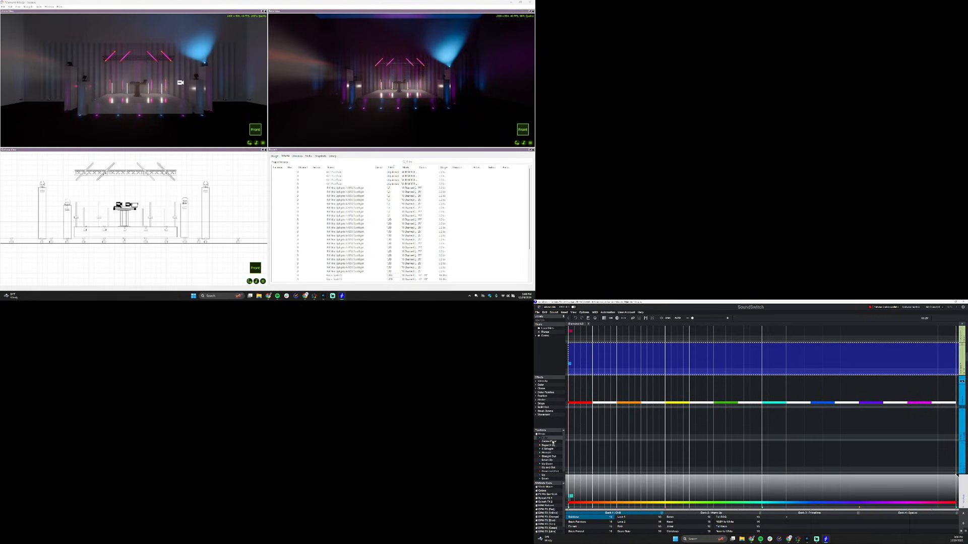
click(541, 434)
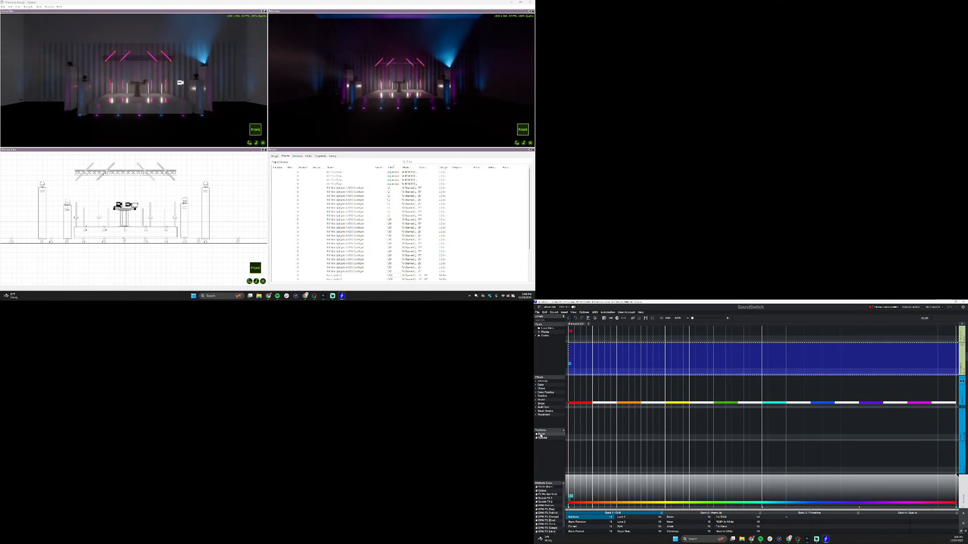
click(541, 435)
double_click(543, 441)
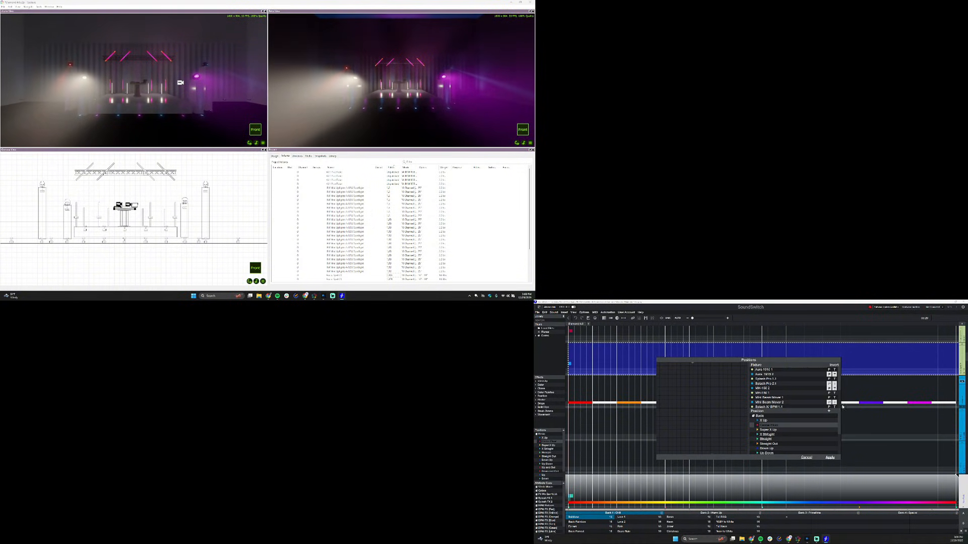
scroll(807, 393, down, 2)
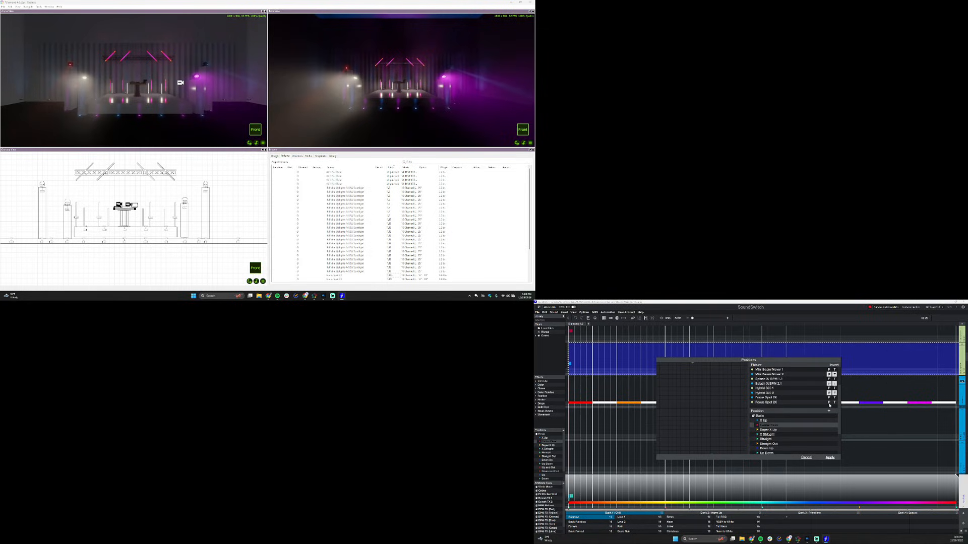
click(828, 398)
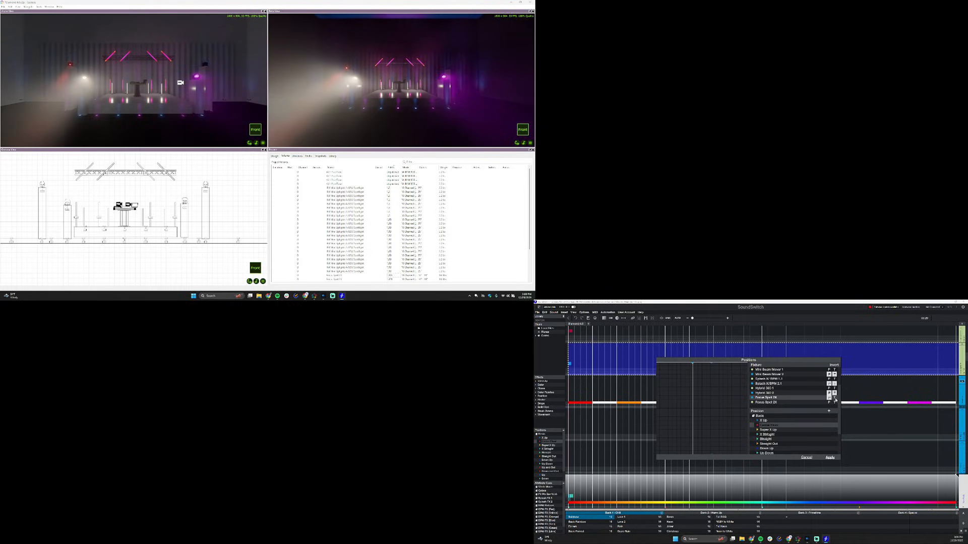
click(834, 399)
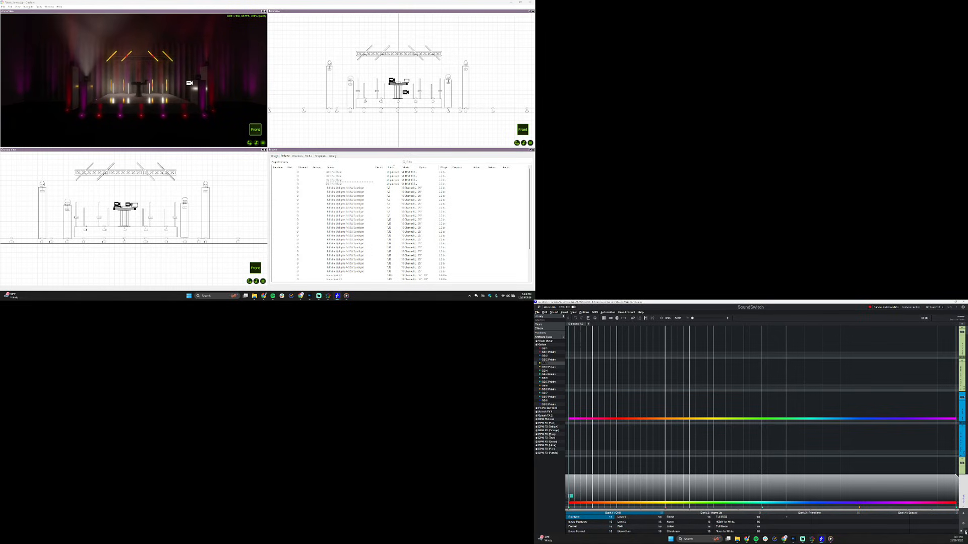
In the GB 1 gobo cue, exclude the Function attribute for both Focus Spot 2X fixtures and apply the change
click(544, 346)
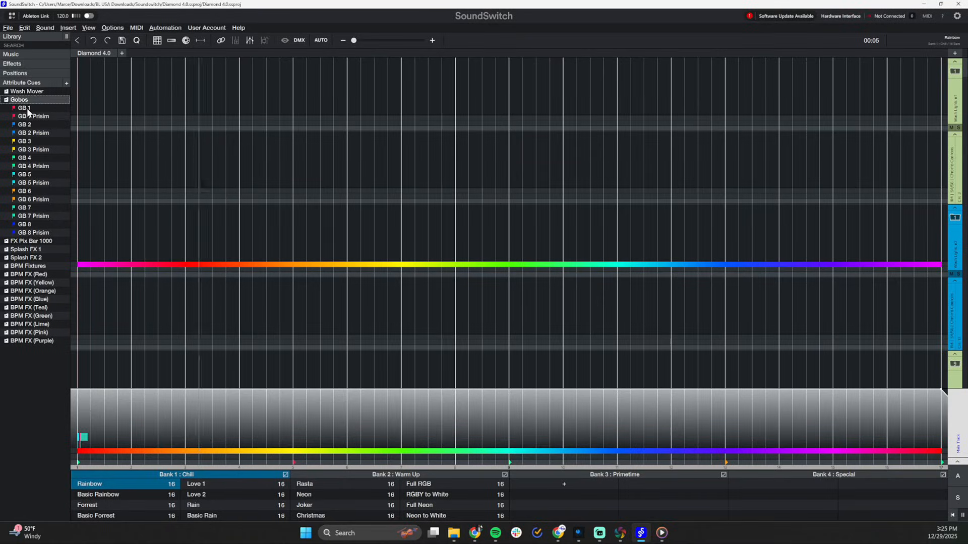
double_click(27, 109)
scroll(412, 222, down, 10)
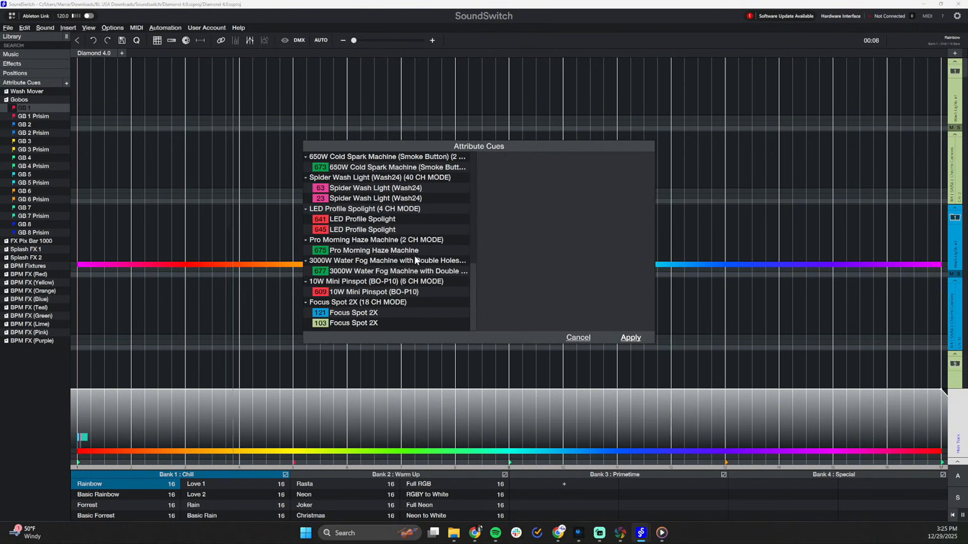
click(363, 302)
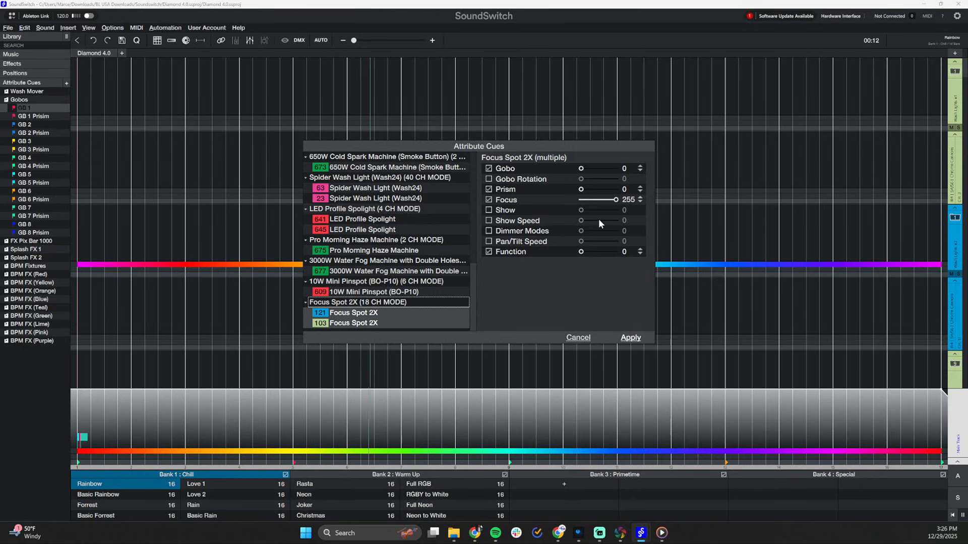
click(488, 252)
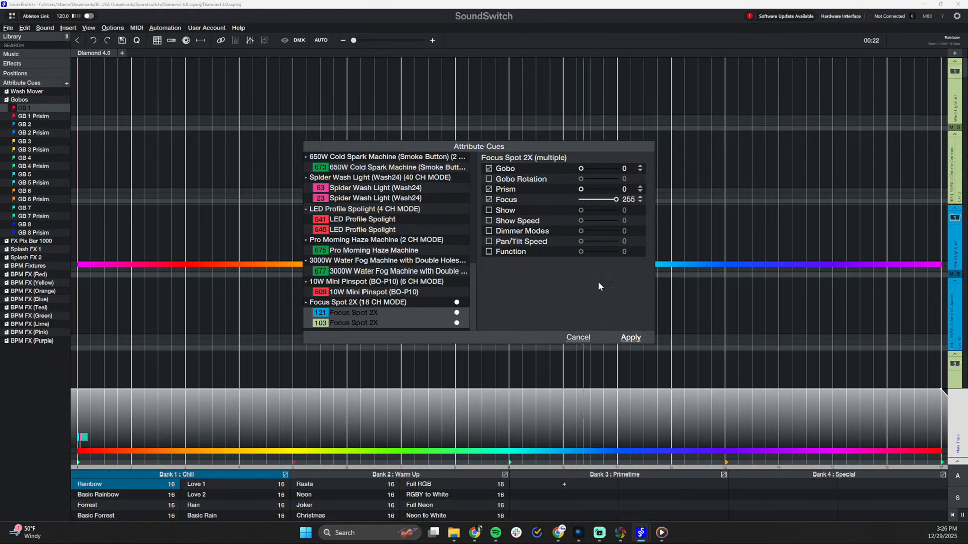
click(630, 337)
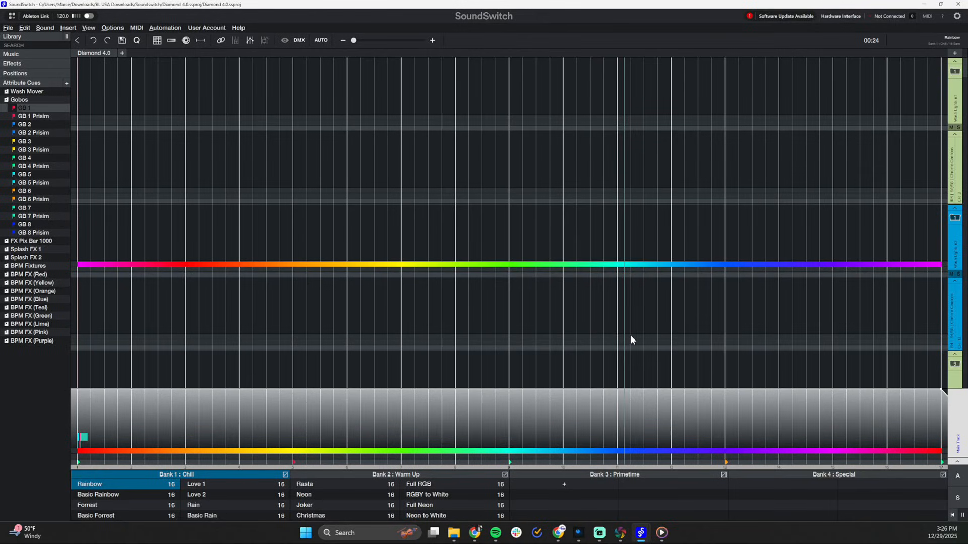
Open the GB 1 Prisim cue for both Focus Spot 2X fixtures and view the spots from the side in Capture's Alpha View
double_click(48, 116)
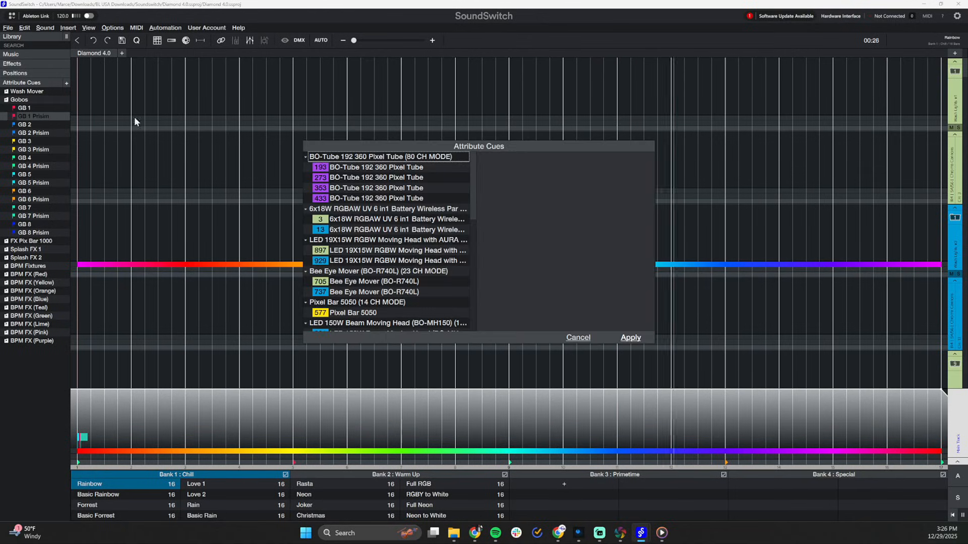
scroll(385, 262, down, 5)
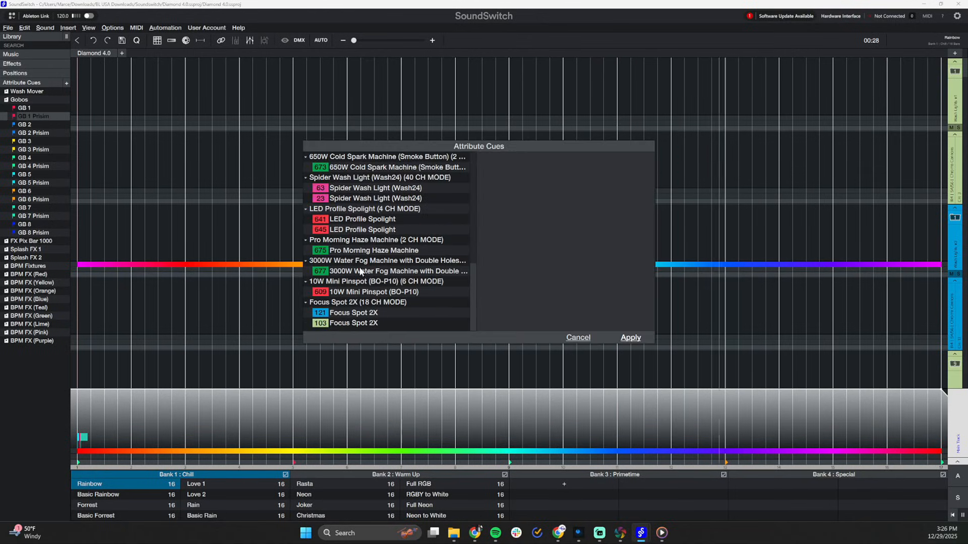
click(354, 302)
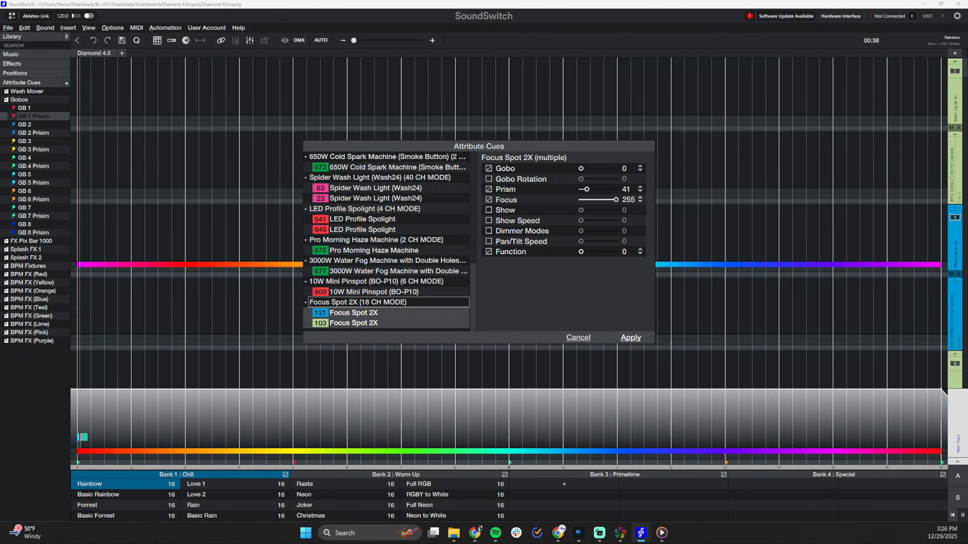
key(alt+Tab)
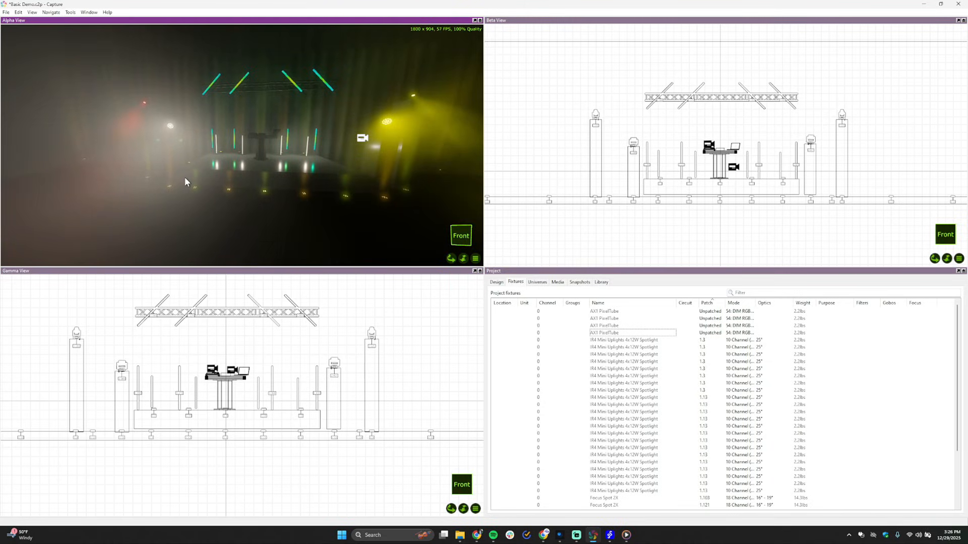
drag(186, 181, 126, 180)
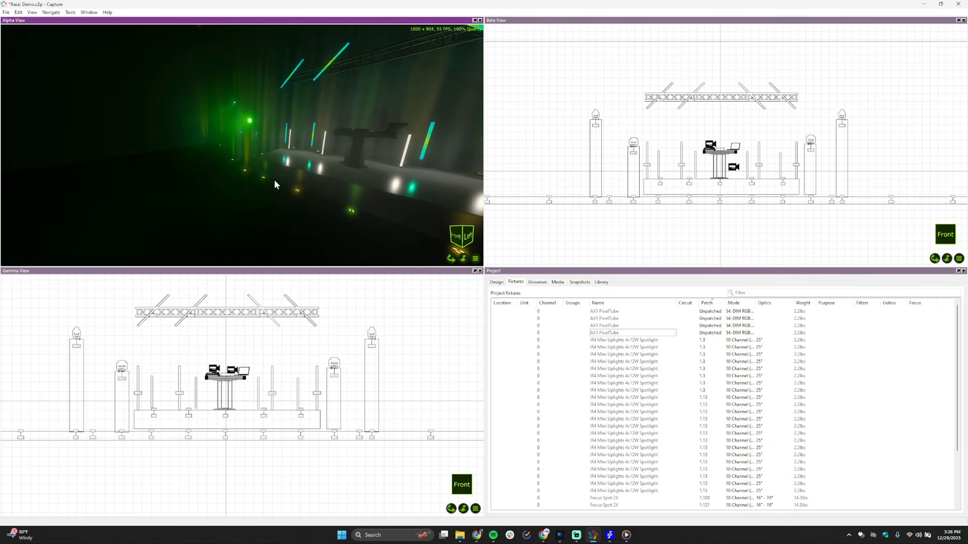
drag(274, 185, 303, 43)
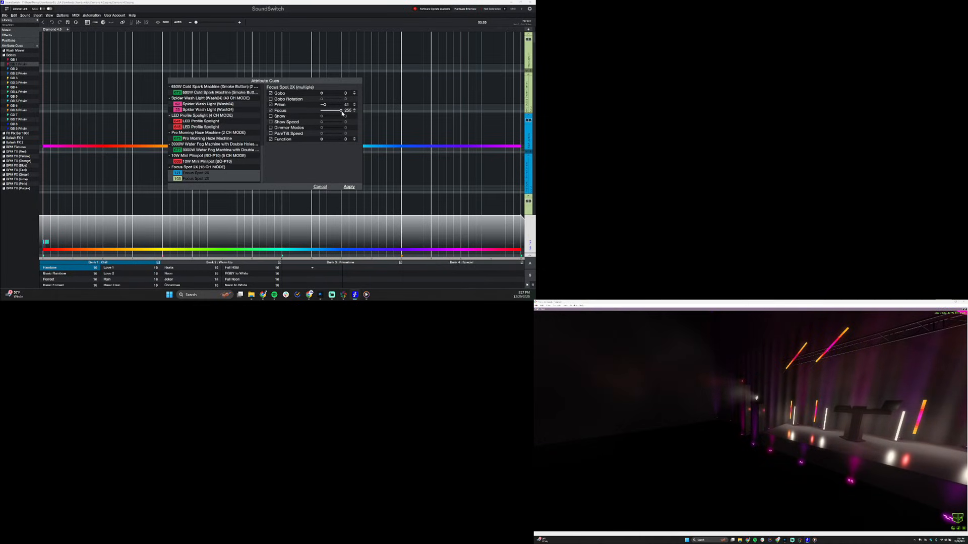
Set Prism to 152 and Focus to 172 for both Focus Spot 2X fixtures, inspect the projected beam in Capture, and apply the cue
mouse_move(341, 111)
mouse_down()
mouse_move(327, 105)
mouse_move(333, 108)
mouse_up()
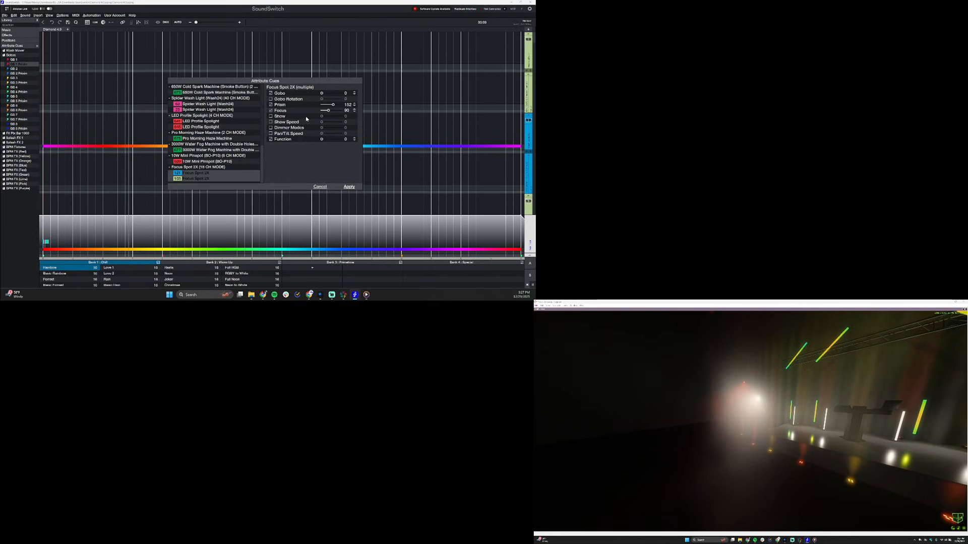
click(327, 111)
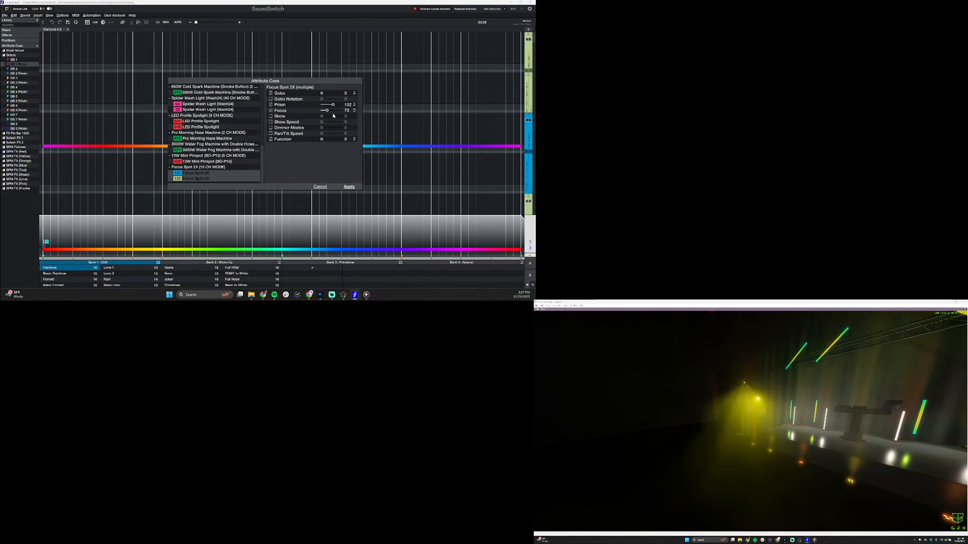
drag(327, 110, 328, 111)
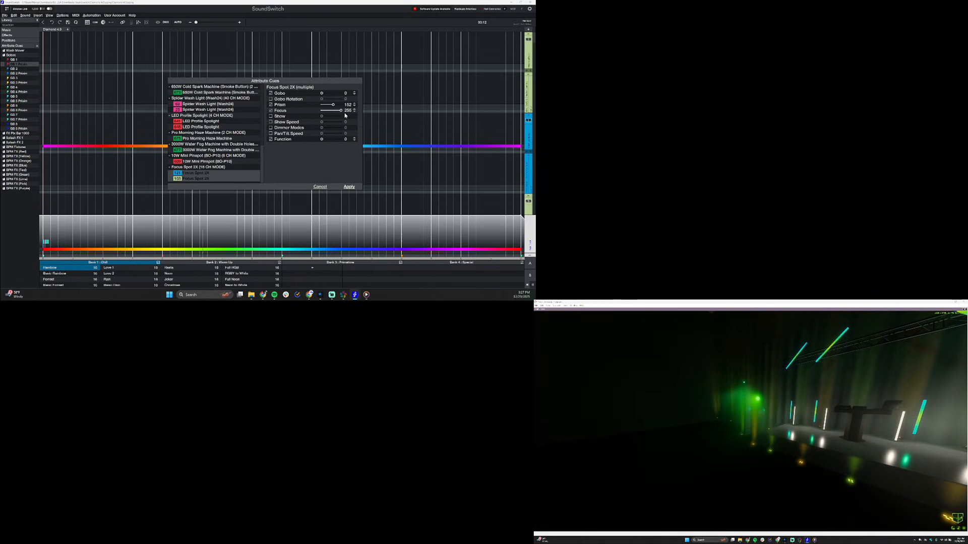
click(339, 111)
drag(340, 112, 336, 111)
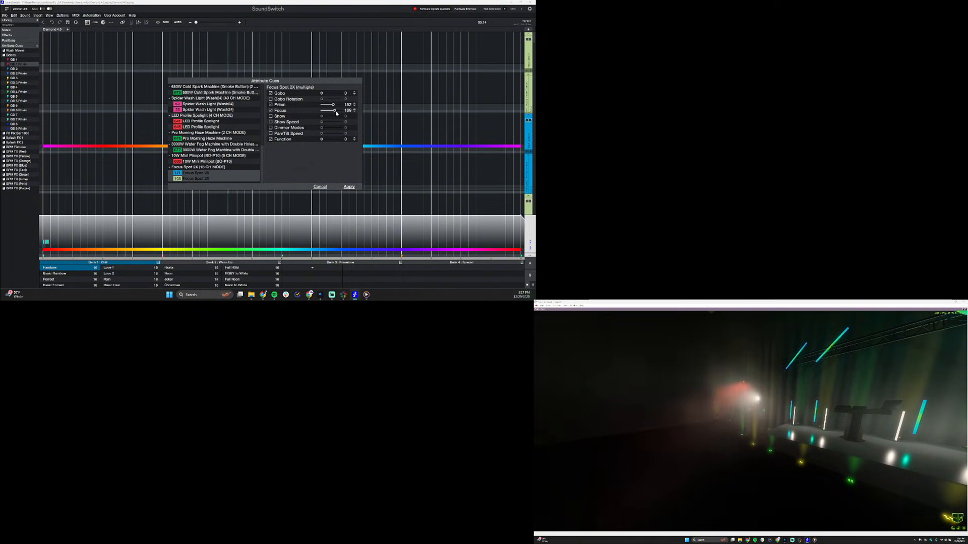
drag(729, 422, 861, 437)
scroll(861, 437, up, 4)
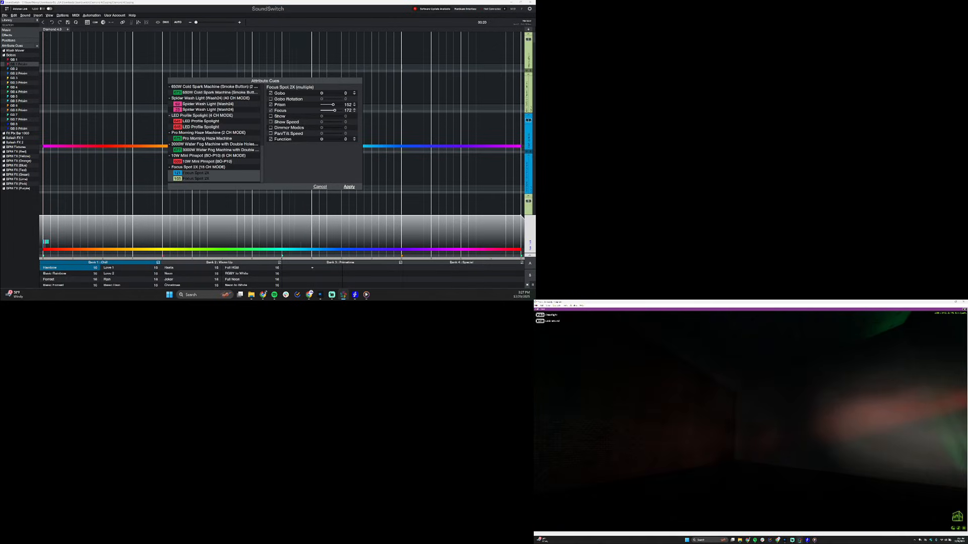
scroll(861, 436, down, 2)
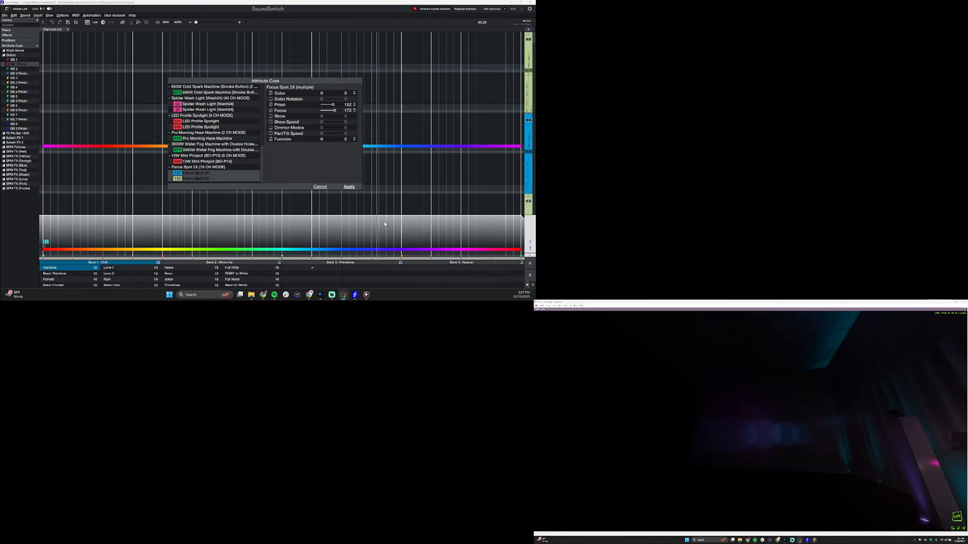
click(348, 187)
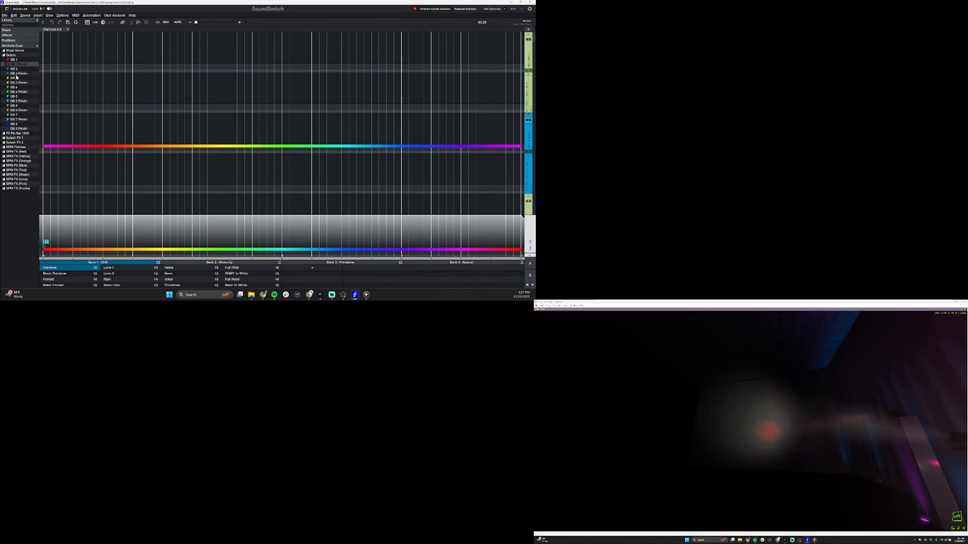
In the GB 1 Prisim cue, set Focus to 255 for both Focus Spot 2X fixtures and apply the change
double_click(16, 66)
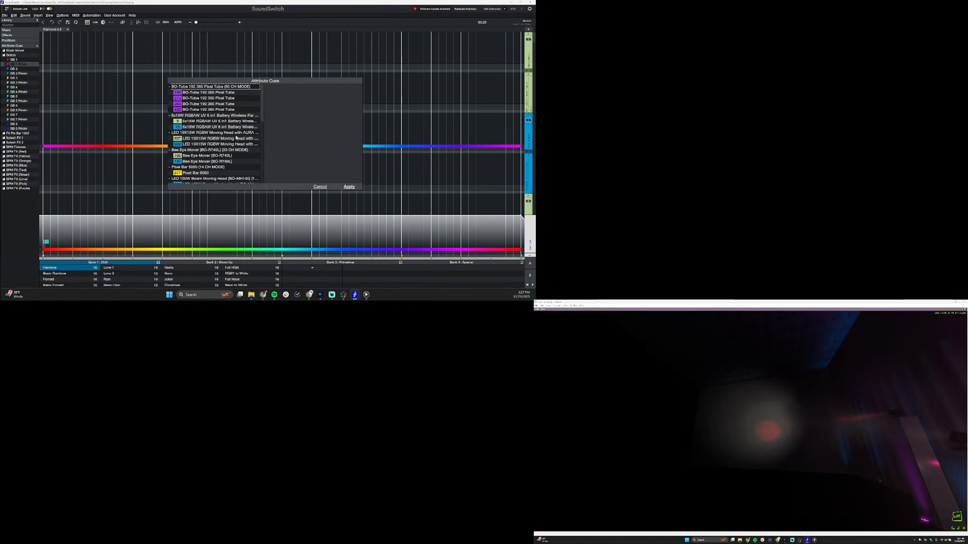
scroll(219, 144, down, 5)
click(202, 168)
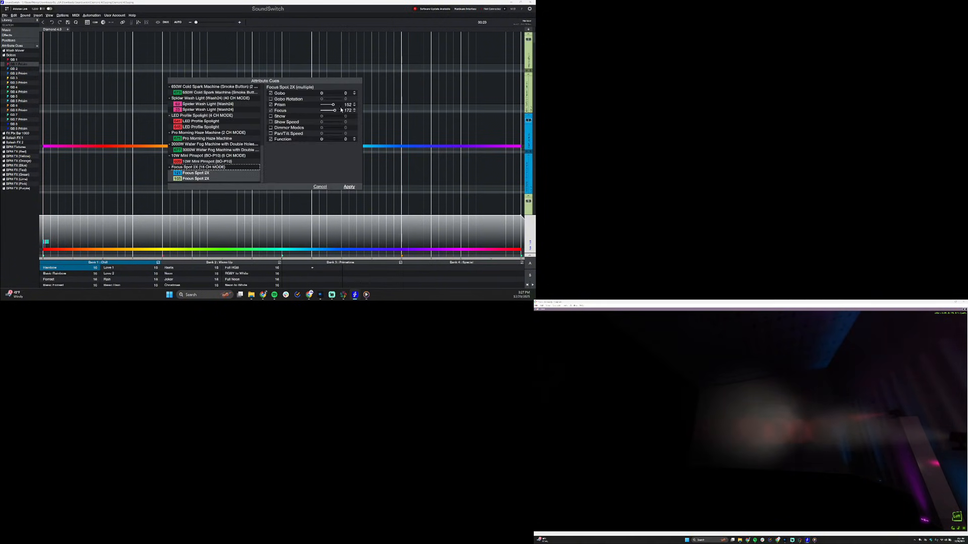
click(336, 111)
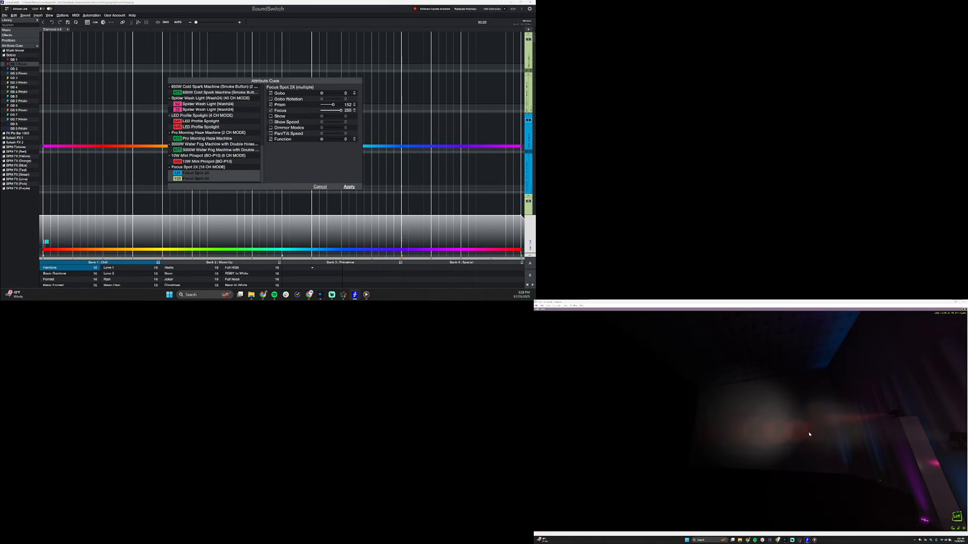
click(350, 187)
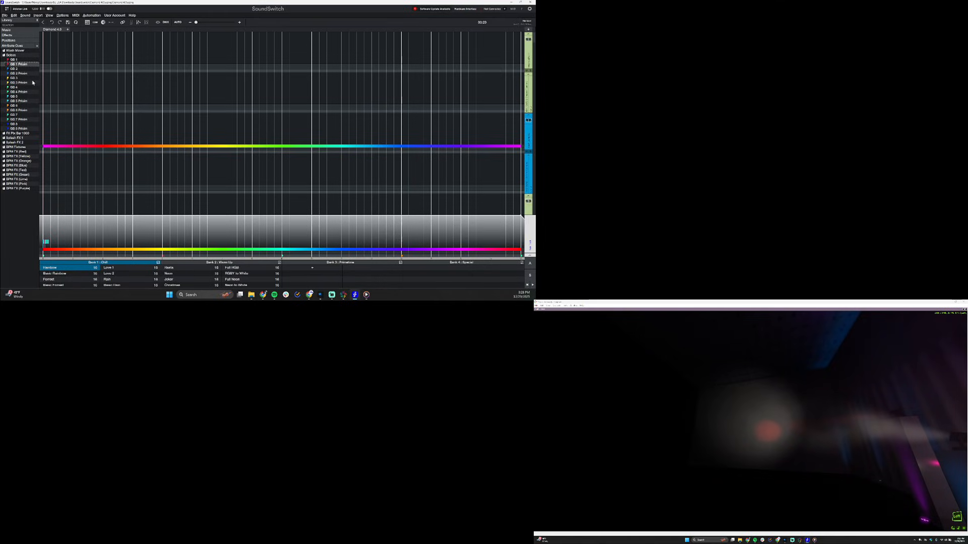
Restore Capture's multi-view layout and collapse the cell tracks of the 360 pixel tubes in SoundSwitch's timeline
click(15, 70)
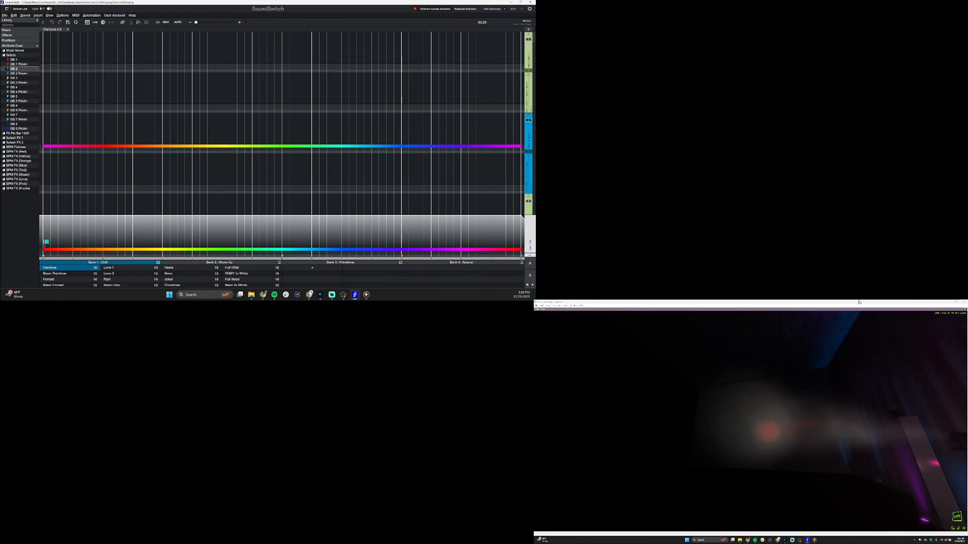
double_click(736, 310)
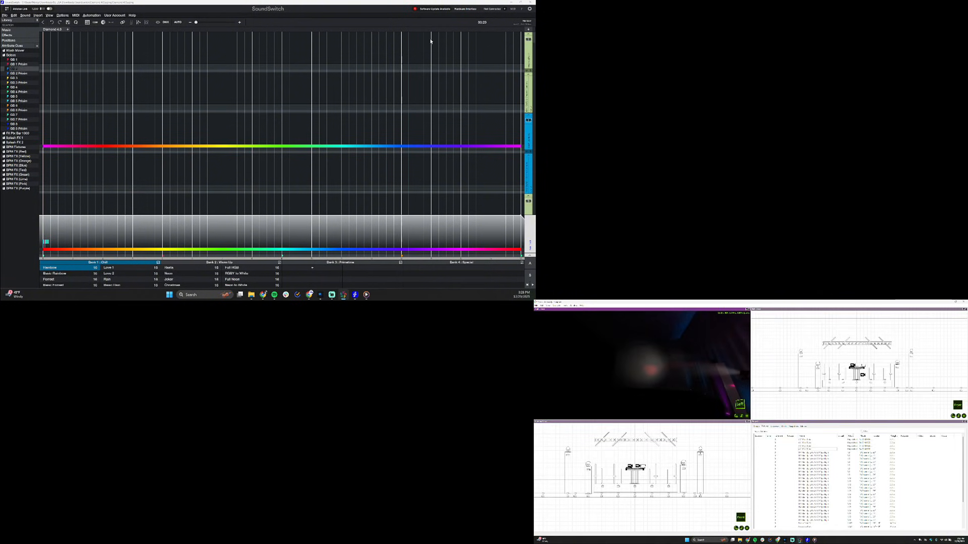
click(496, 141)
scroll(497, 141, down, 5)
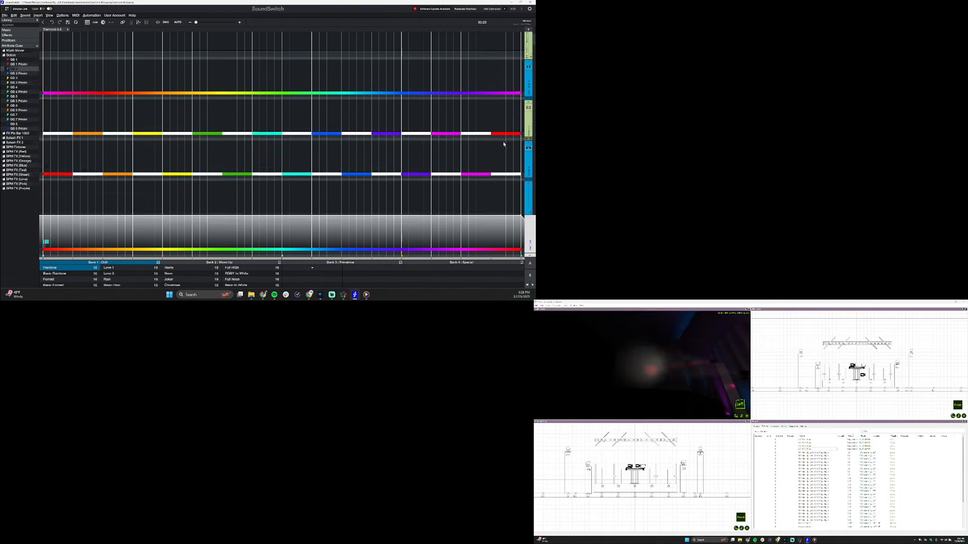
scroll(503, 145, down, 1)
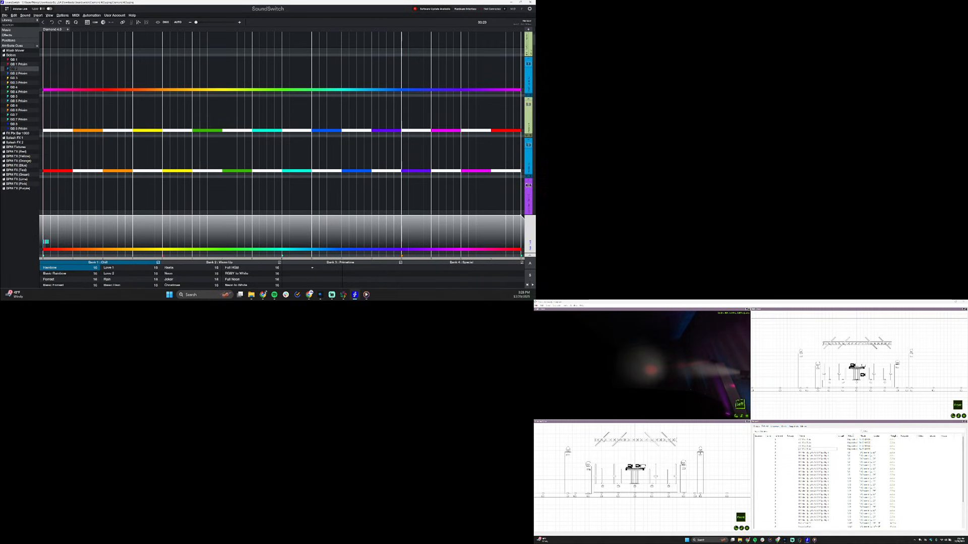
scroll(873, 292, down, 5)
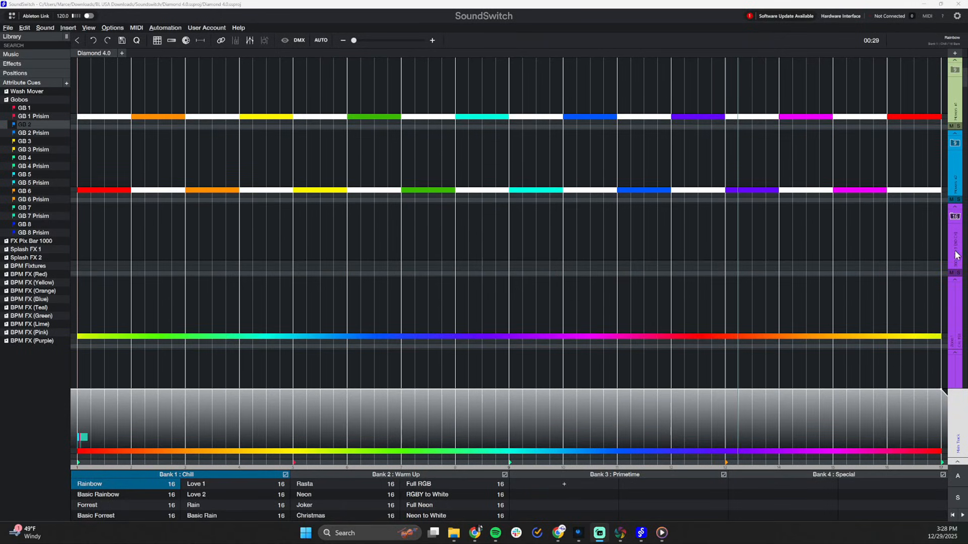
click(955, 217)
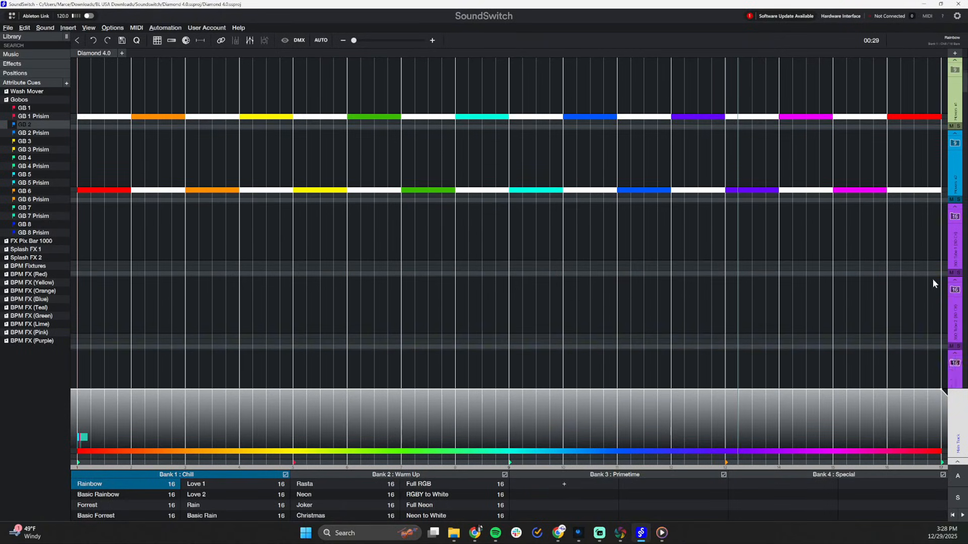
scroll(933, 281, down, 2)
scroll(927, 306, down, 5)
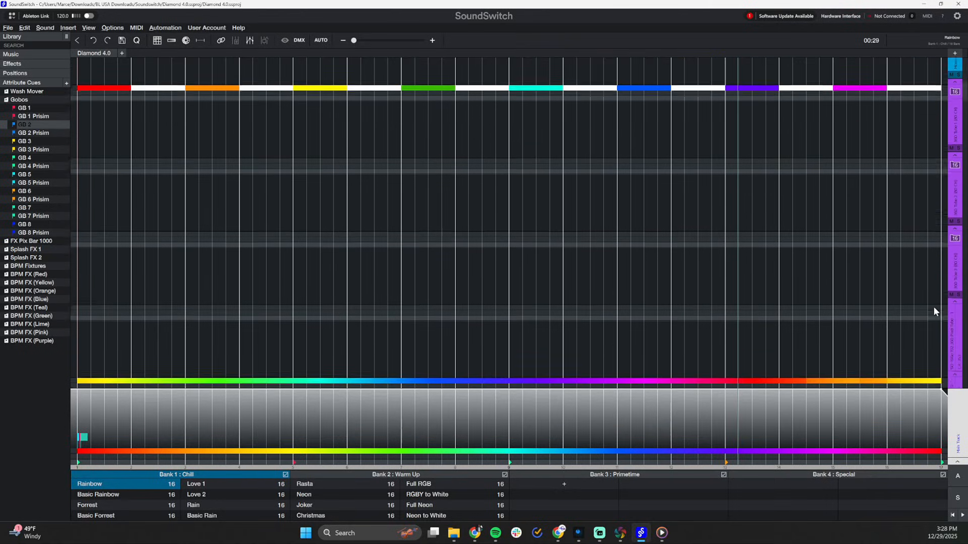
click(956, 186)
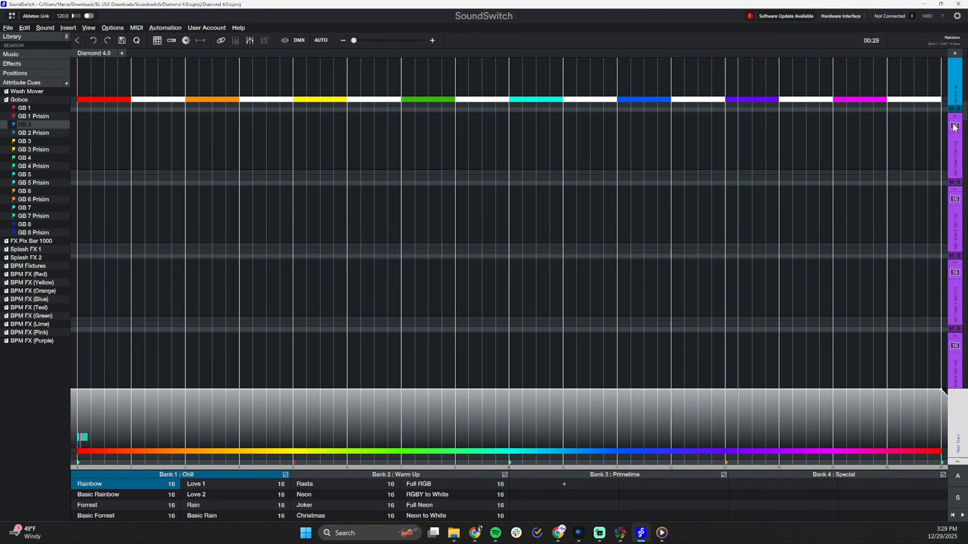
Expand the first 360 pixel tube in the timeline and look over its individual cell tracks
click(954, 128)
scroll(492, 201, down, 4)
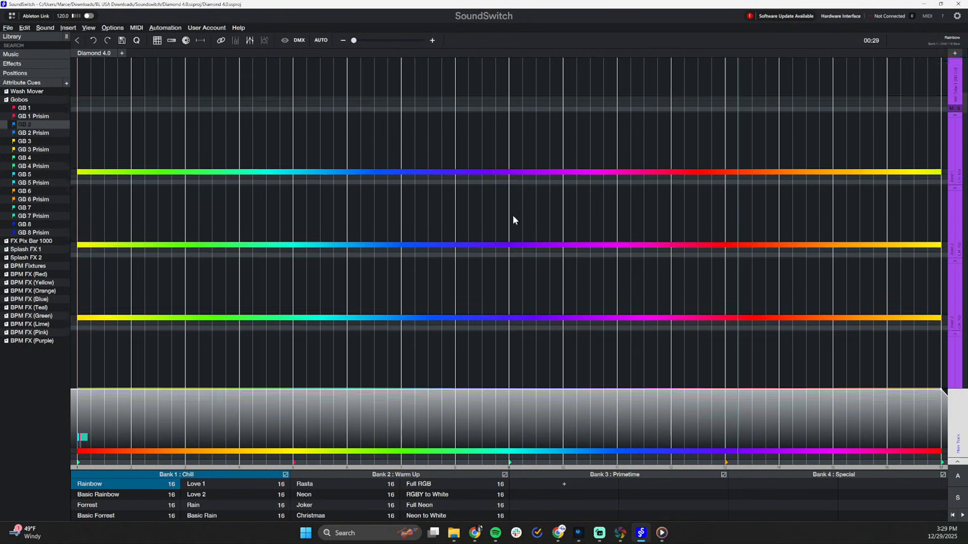
scroll(769, 337, up, 3)
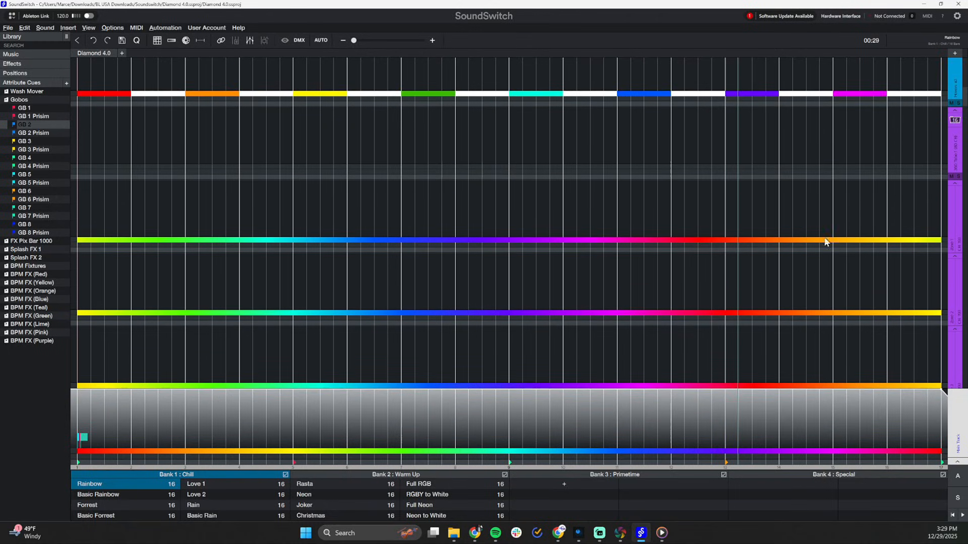
scroll(675, 280, down, 3)
scroll(706, 254, up, 4)
scroll(746, 225, up, 2)
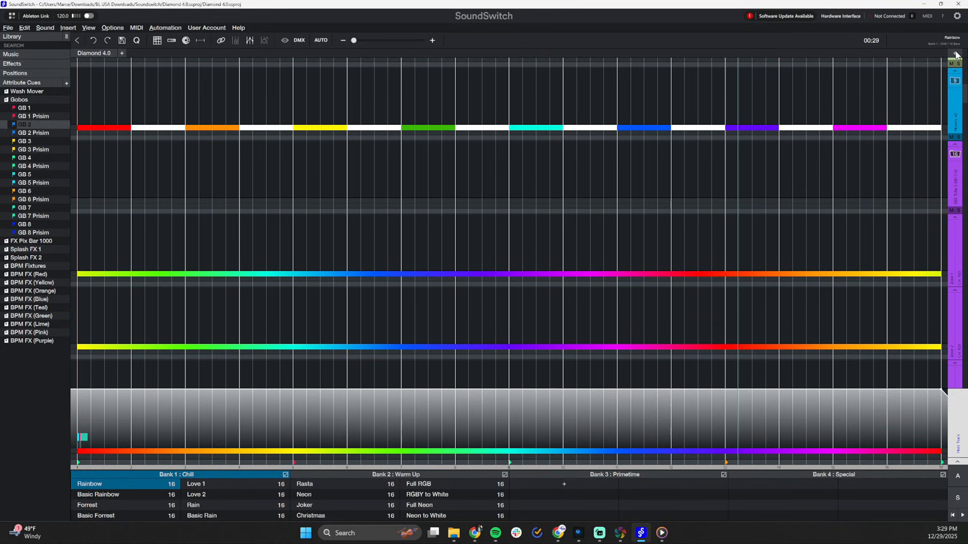
Find the Astera AX1 in the fixture library and replace the first 360 pixel tube with AX1 DIM RGBW S (Mode 54)
drag(269, 278, 413, 170)
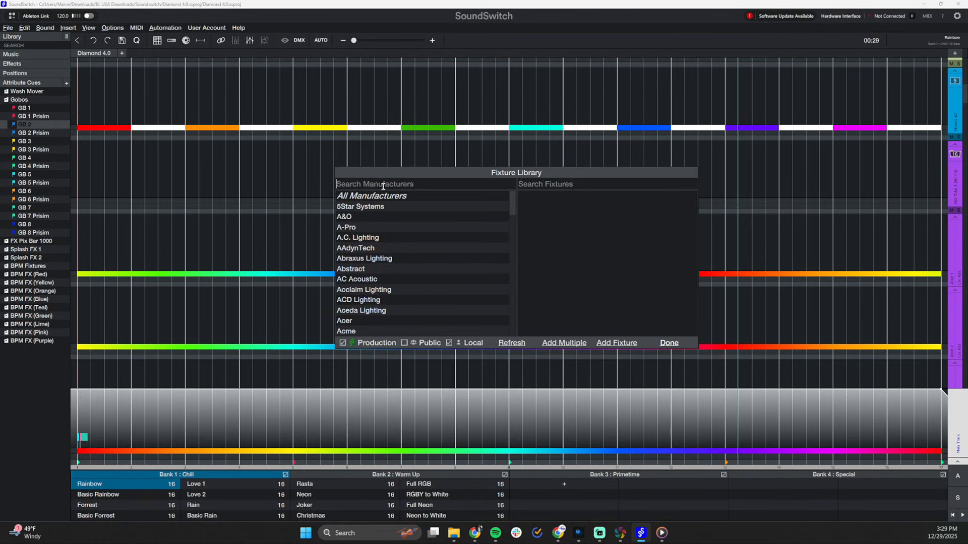
text(astera)
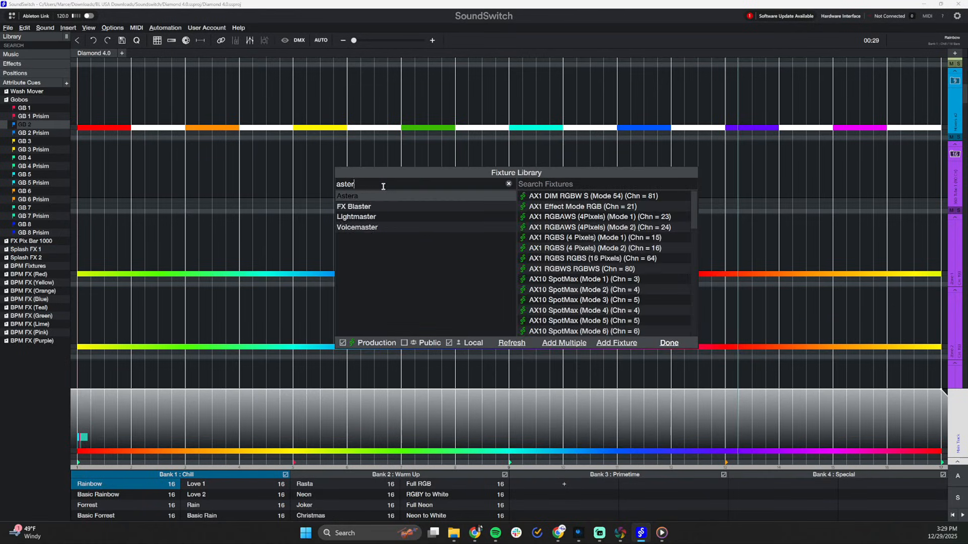
click(570, 185)
text(a)
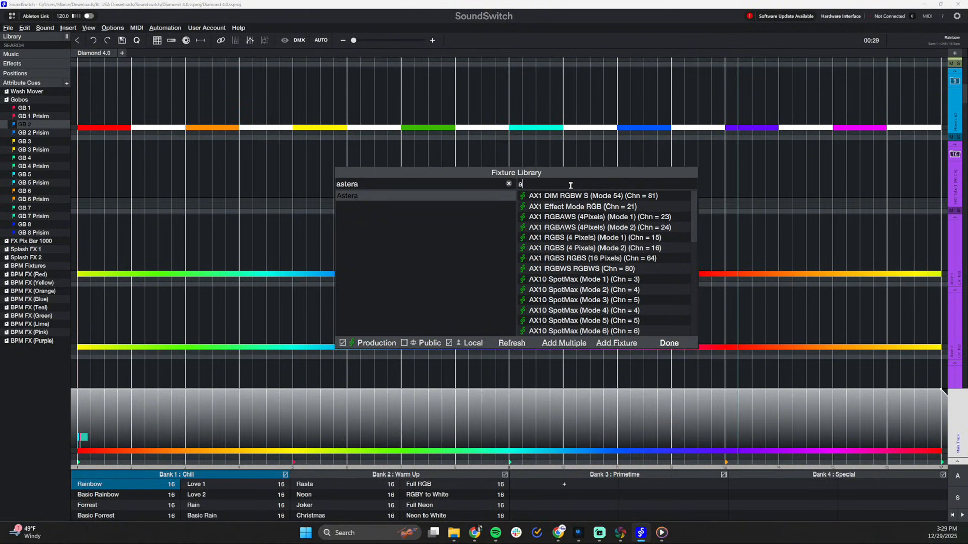
text(x1)
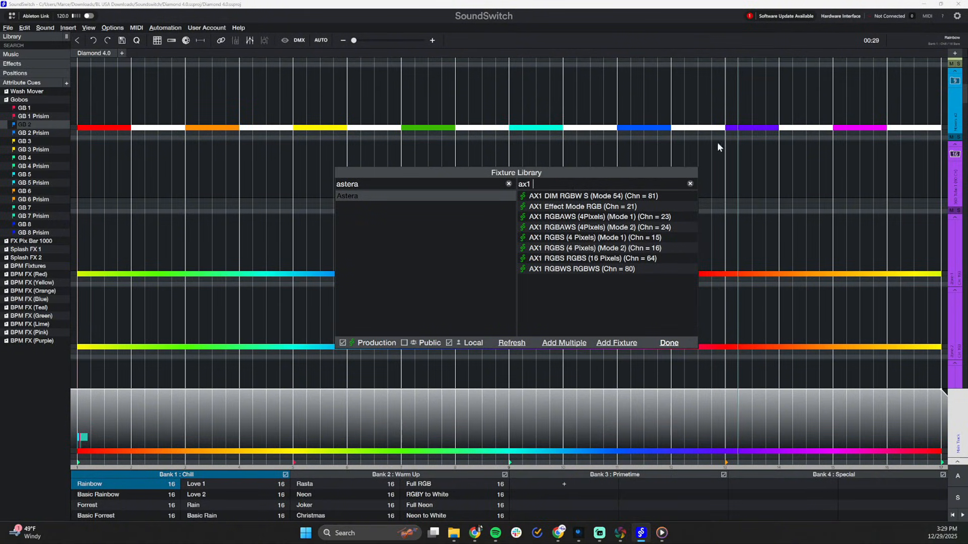
click(610, 199)
drag(609, 200, 908, 237)
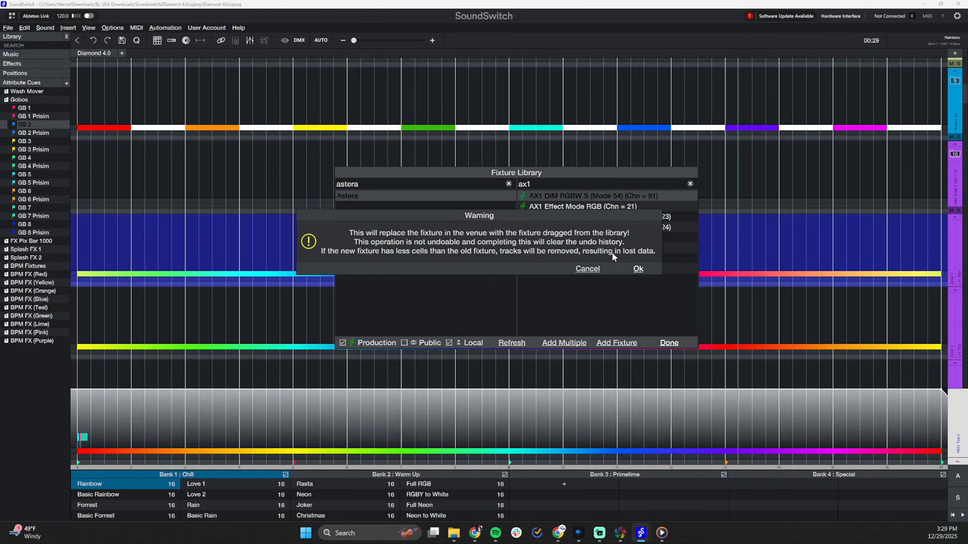
click(638, 270)
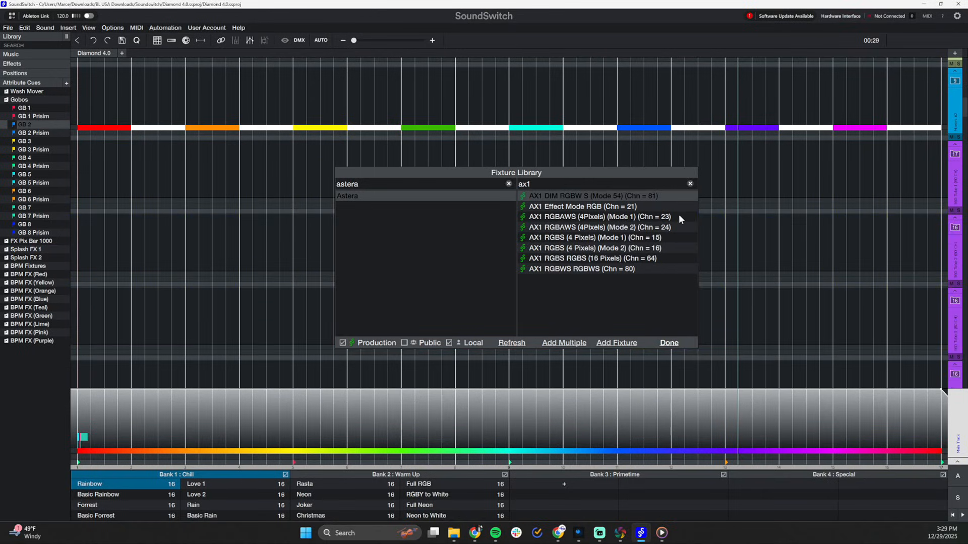
Expand the second 360 pixel tube's cell tracks and replace that fixture with AX1 DIM RGBW S (Mode 54)
click(572, 198)
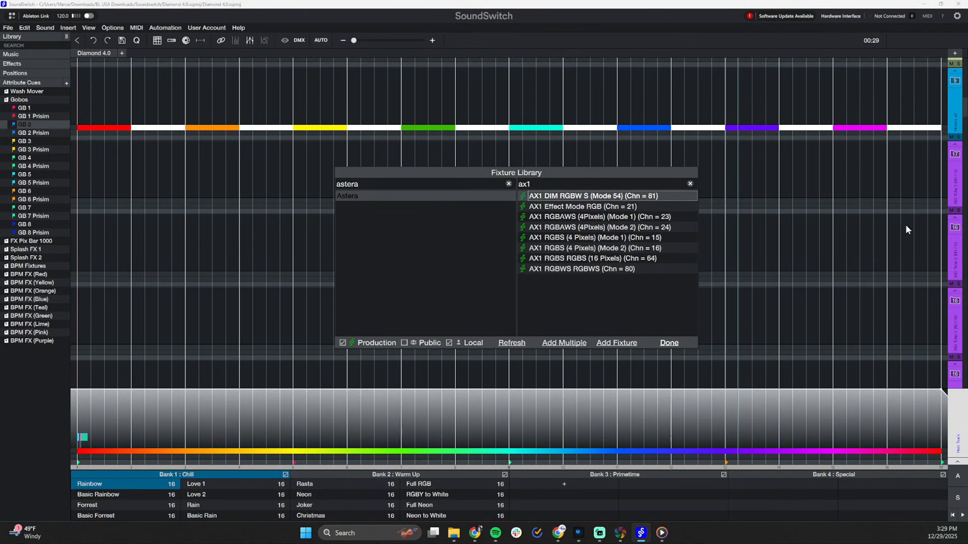
click(900, 243)
click(954, 228)
scroll(887, 239, down, 1)
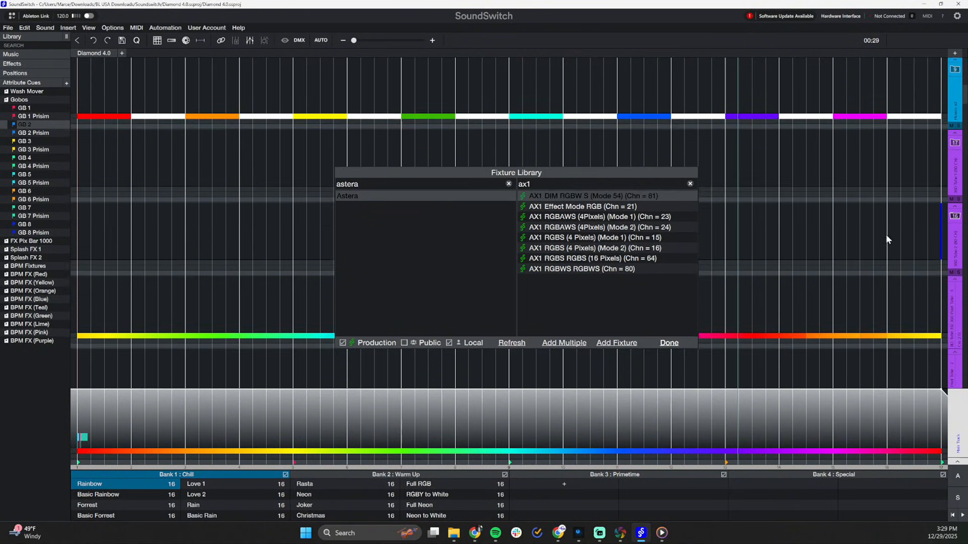
scroll(887, 239, down, 1)
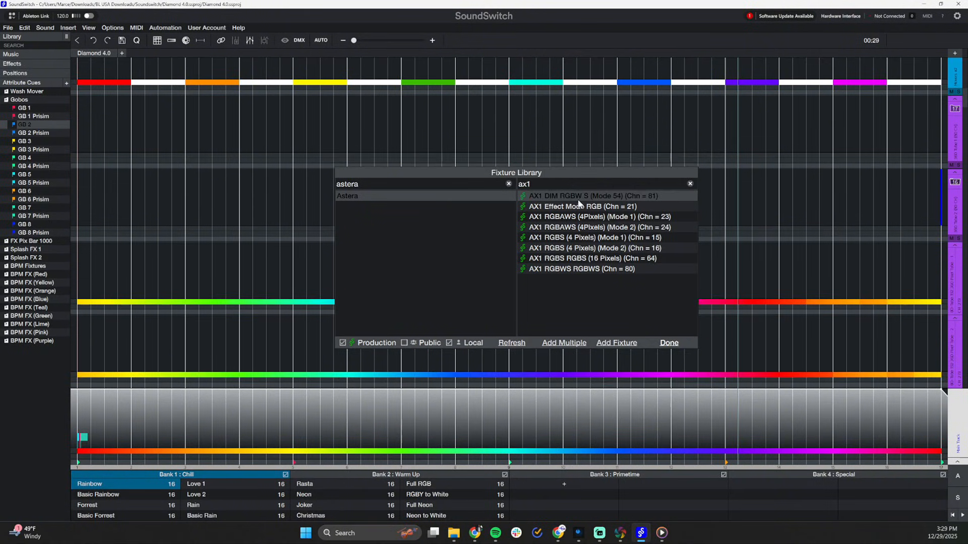
drag(578, 202, 889, 255)
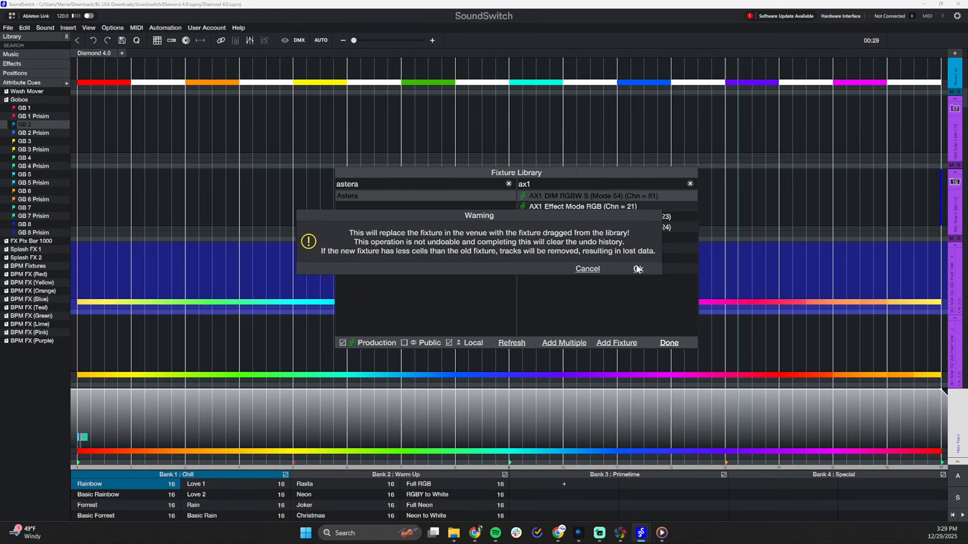
click(638, 269)
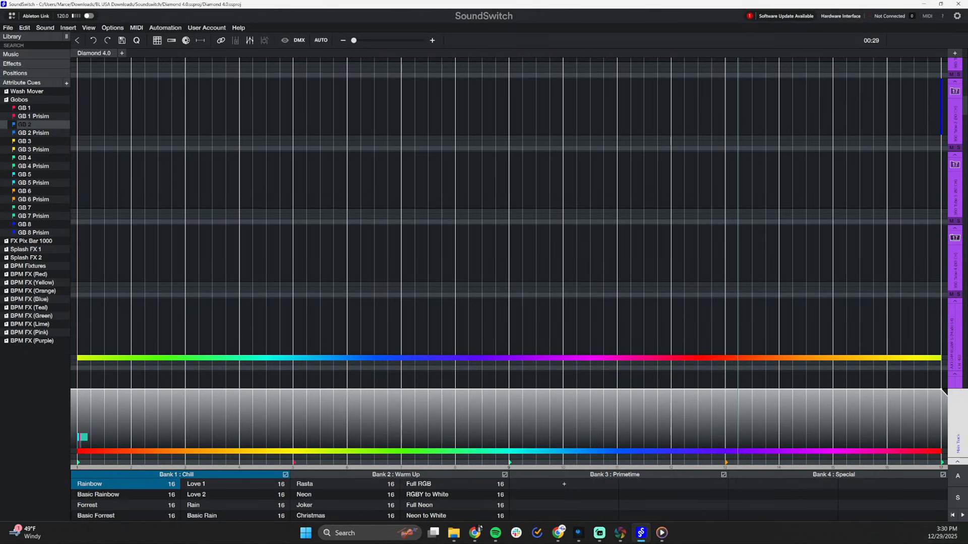
Switch to Capture, unpatch the old truss-mounted fixtures in the fixture list, and open the patch field of the first one
key(alt+Tab)
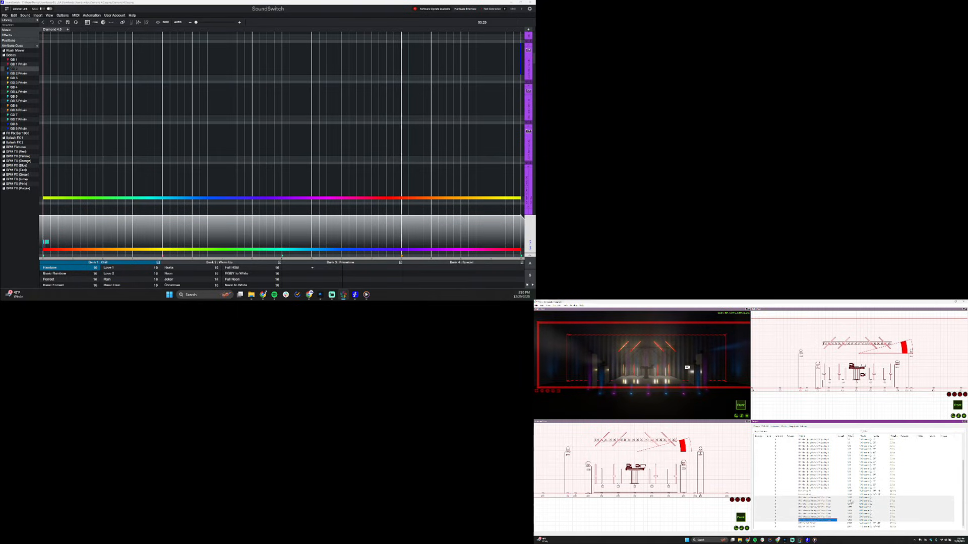
click(835, 518)
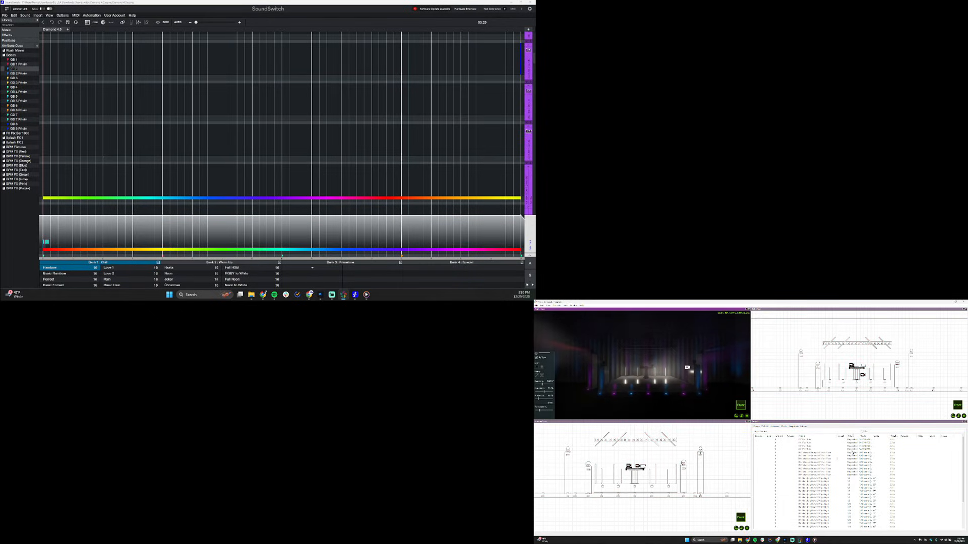
click(852, 454)
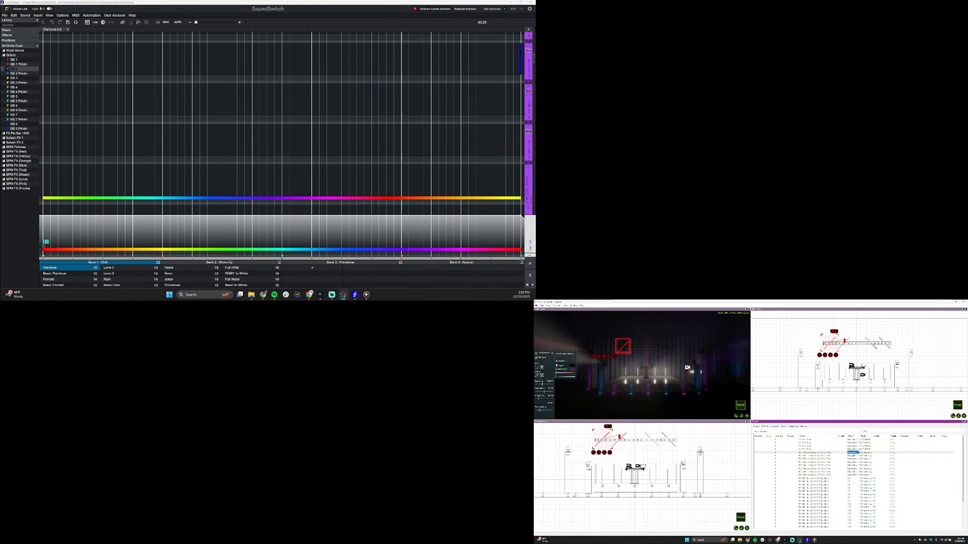
Open the DMX patch in SoundSwitch and examine where the second and third tubes sit in the universe
click(167, 22)
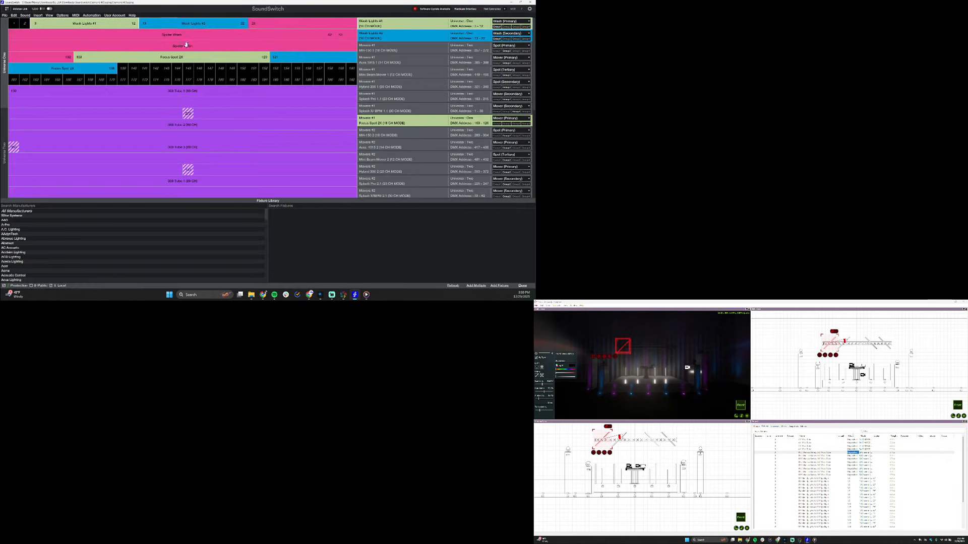
click(184, 121)
click(17, 149)
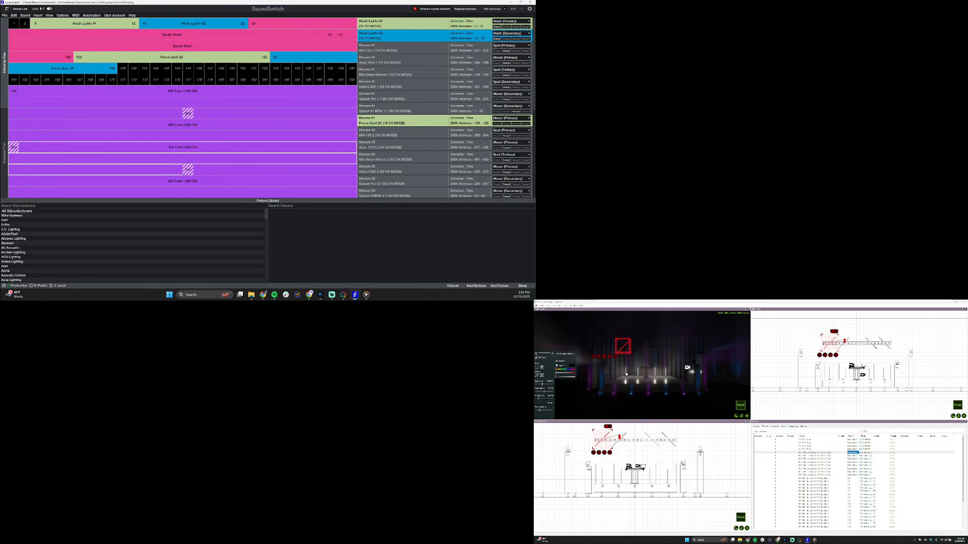
Patch the upright tubes in Capture to match SoundSwitch, close SoundSwitch's DMX patch, and enlarge Capture's Alpha View
click(626, 374)
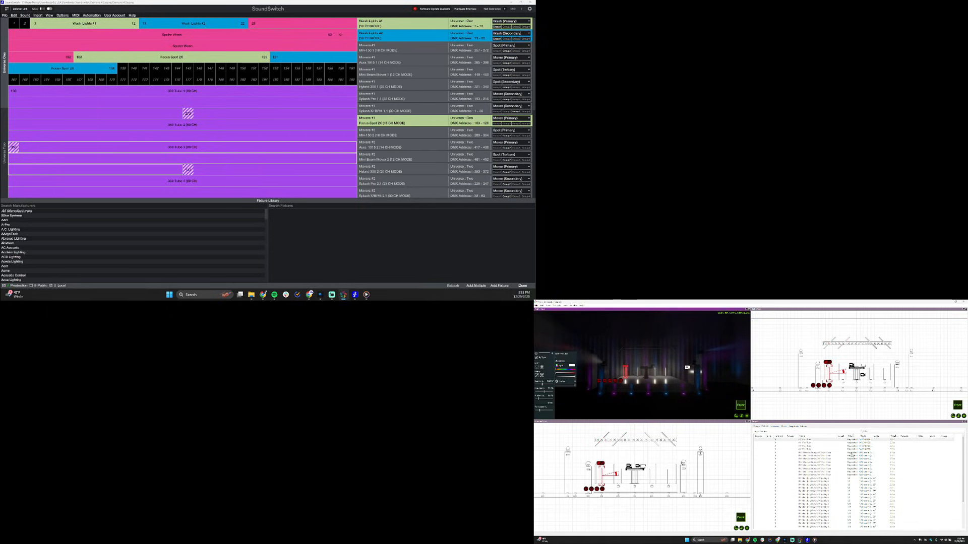
double_click(851, 452)
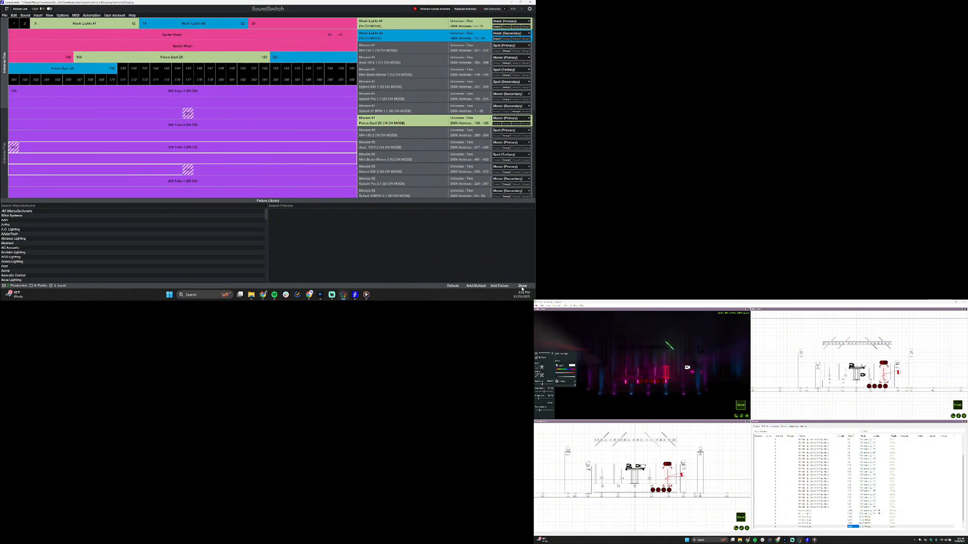
click(522, 286)
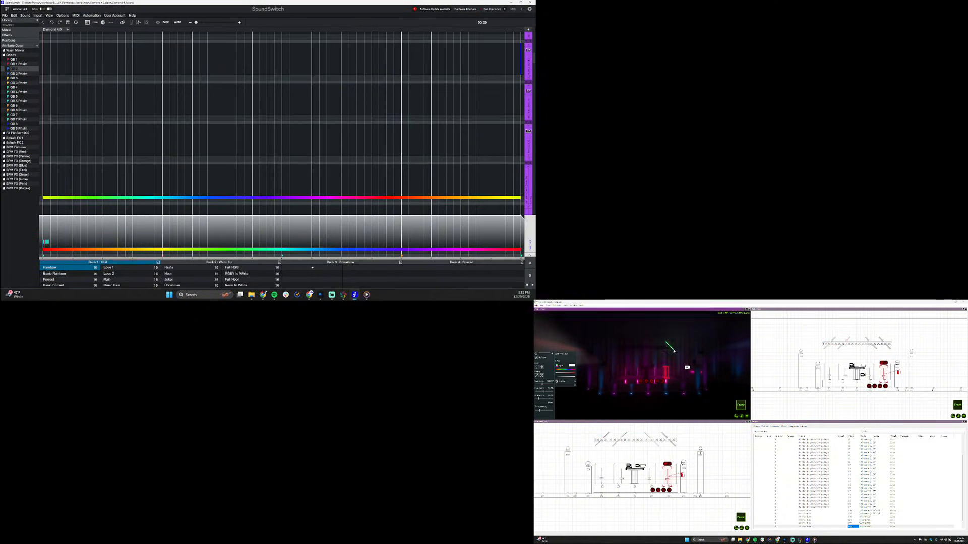
click(674, 350)
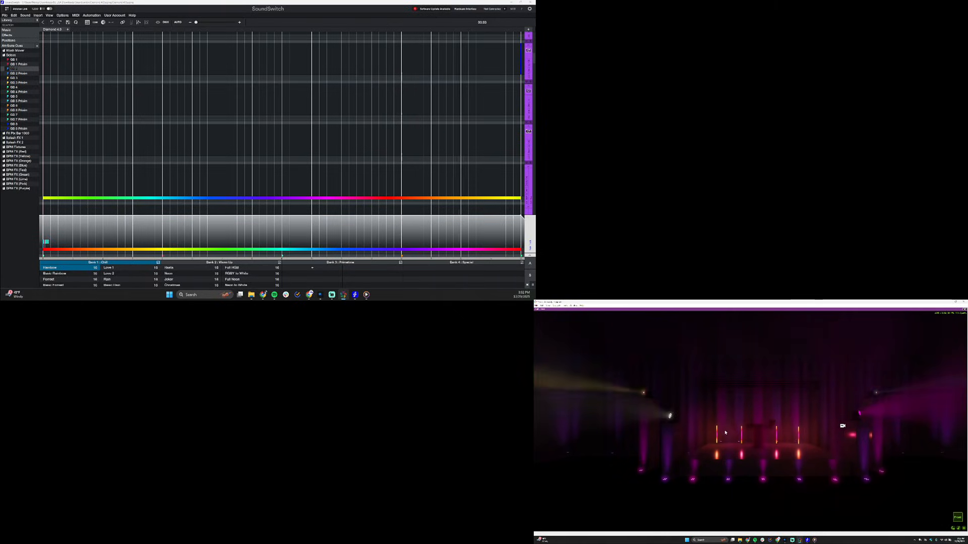
Zoom in on the upright tubes in Capture and play the Bank 3 autoloop Pink - Blue - Green 1 in SoundSwitch to check them
scroll(729, 461, up, 5)
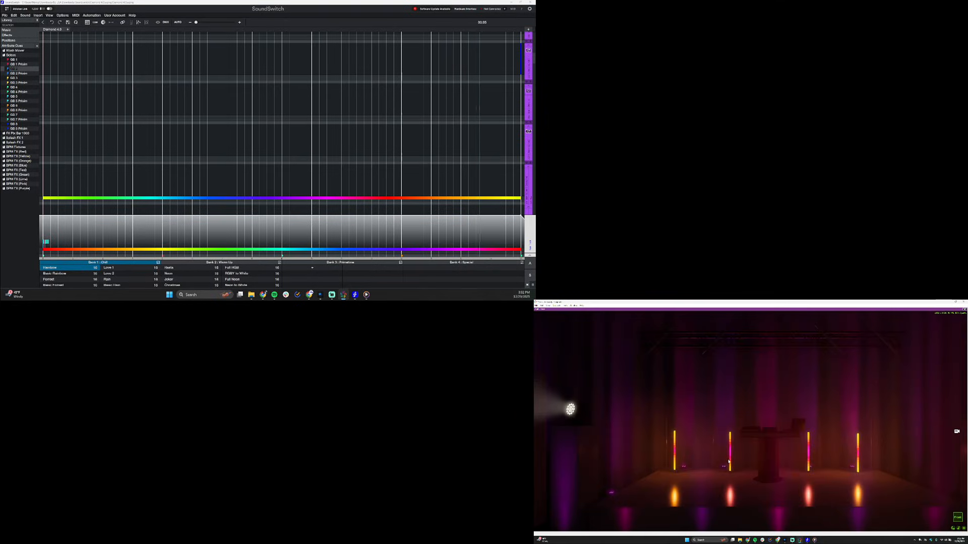
scroll(729, 461, up, 3)
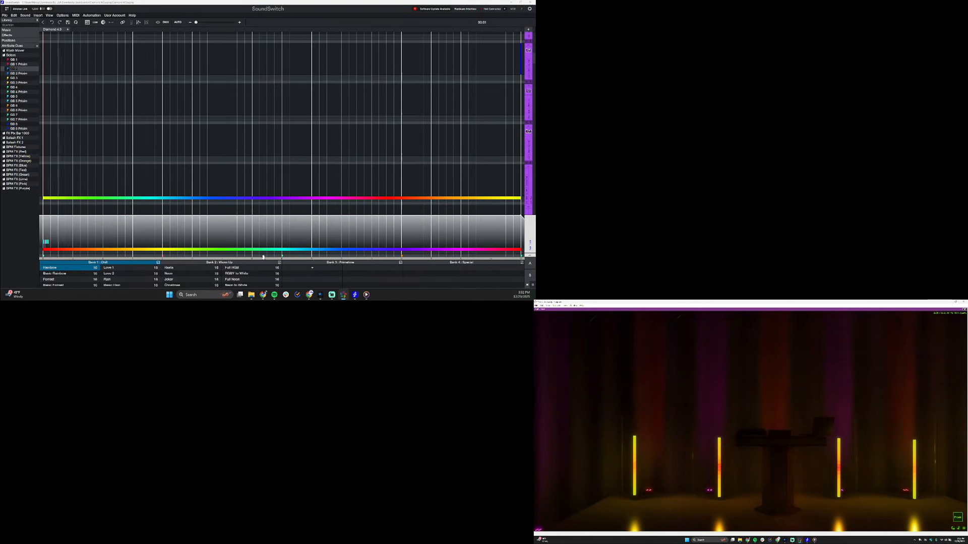
click(309, 263)
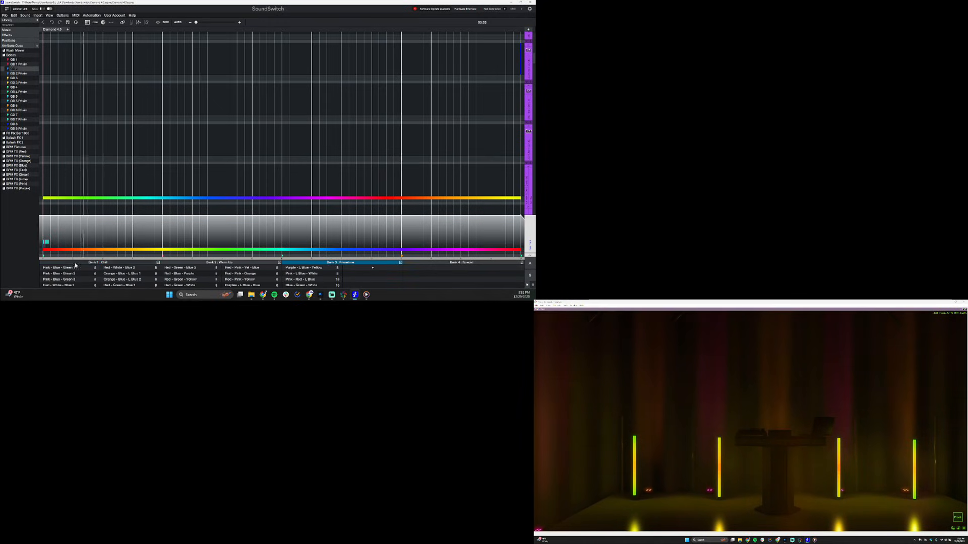
click(72, 269)
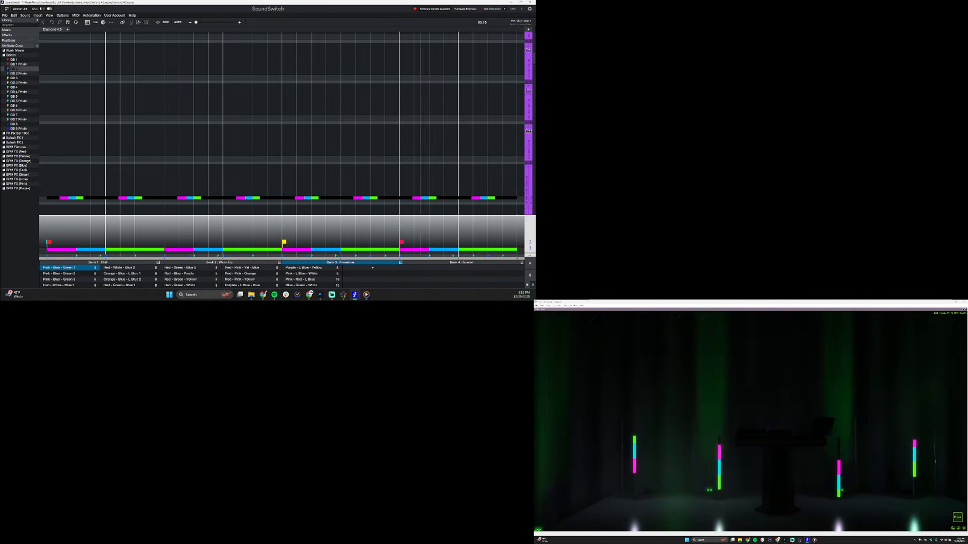
Preview the autoloops Red - Blue - Purple and Red - Pink - Orange with the whole stage in view in Capture
scroll(777, 442, down, 5)
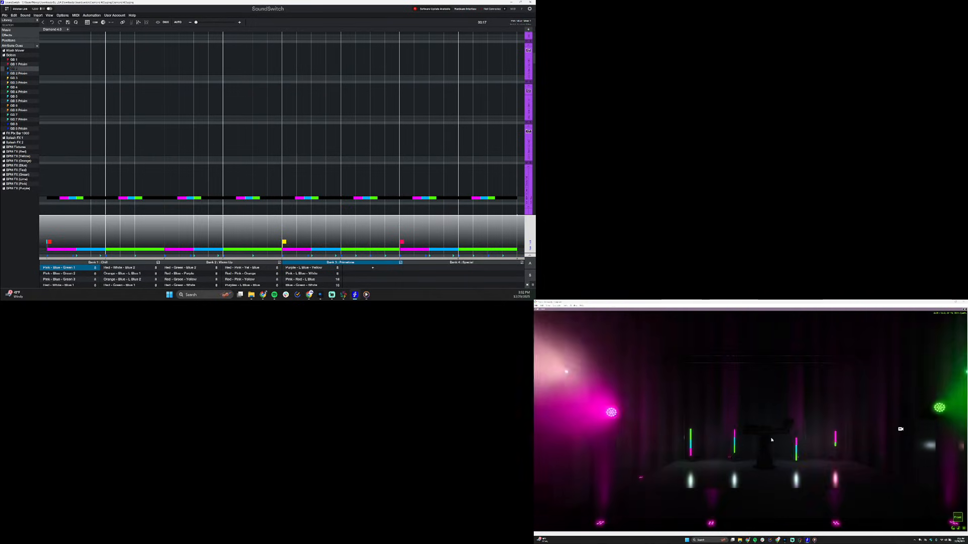
scroll(771, 440, down, 3)
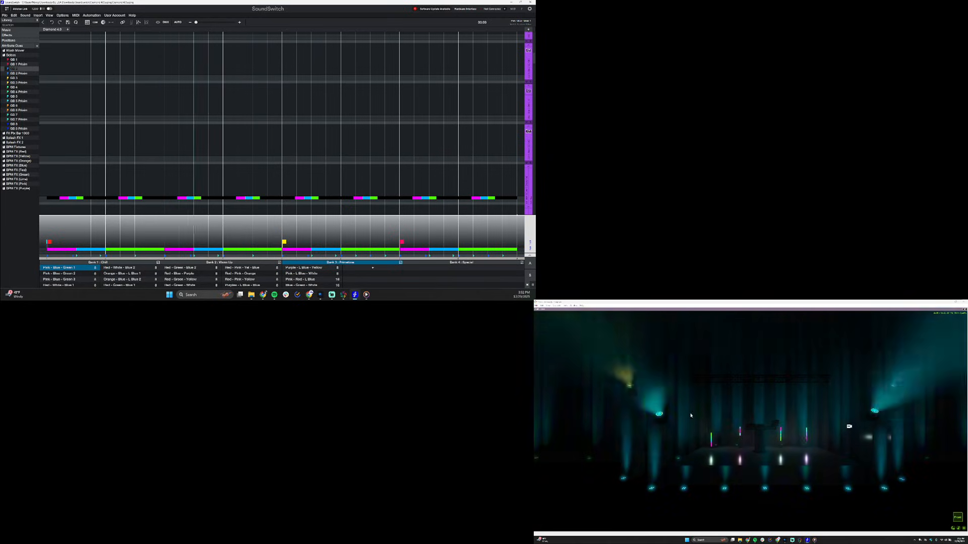
click(185, 273)
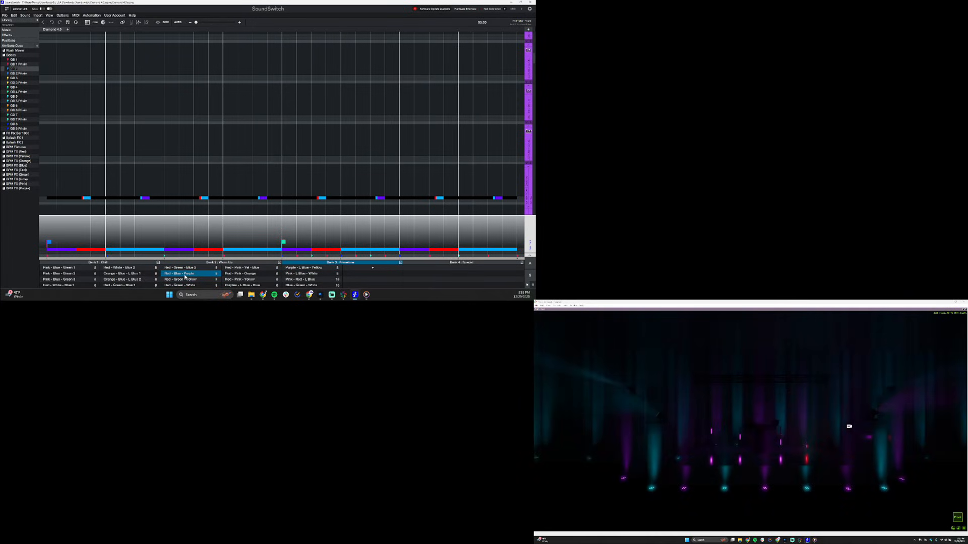
click(230, 274)
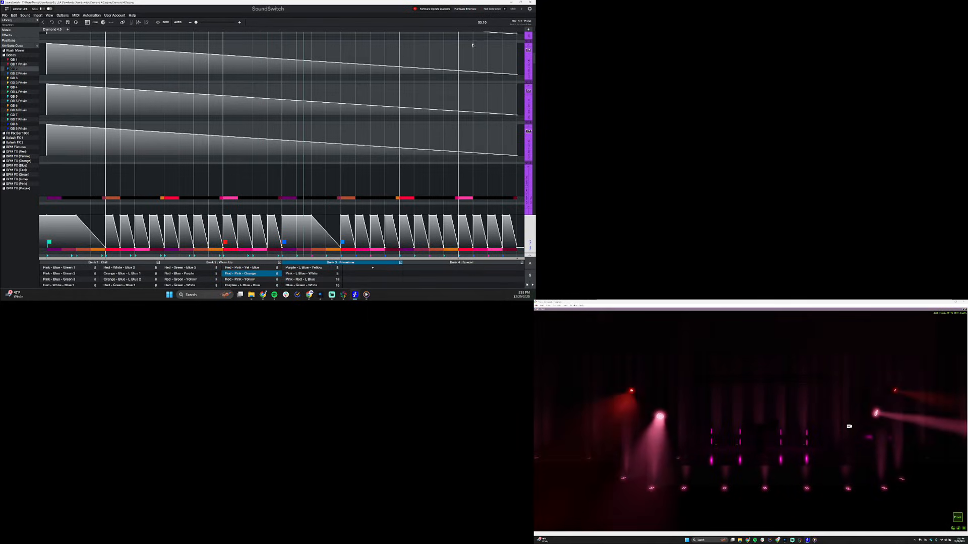
Switch SoundSwitch to the static looks, activate Static Blue & White and open its settings for editing
click(509, 12)
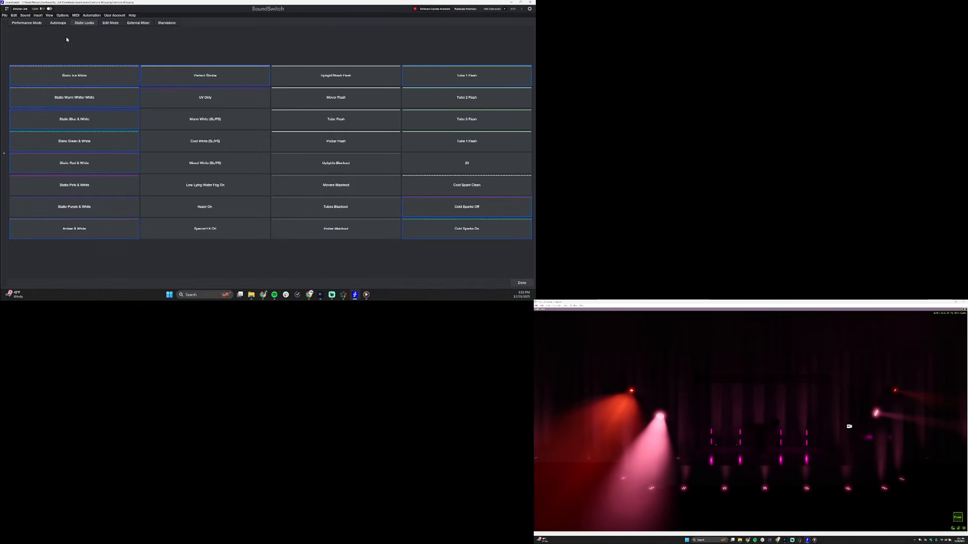
click(74, 118)
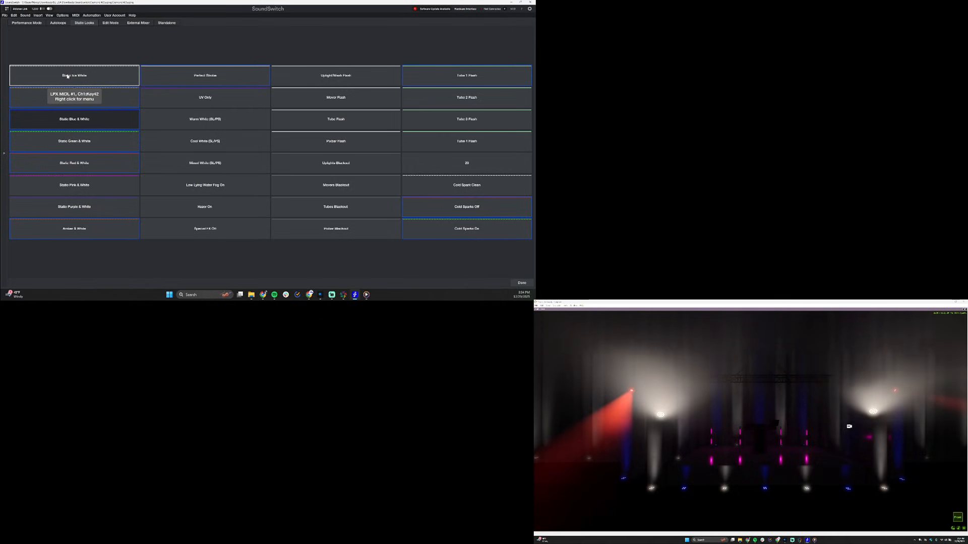
right_click(76, 120)
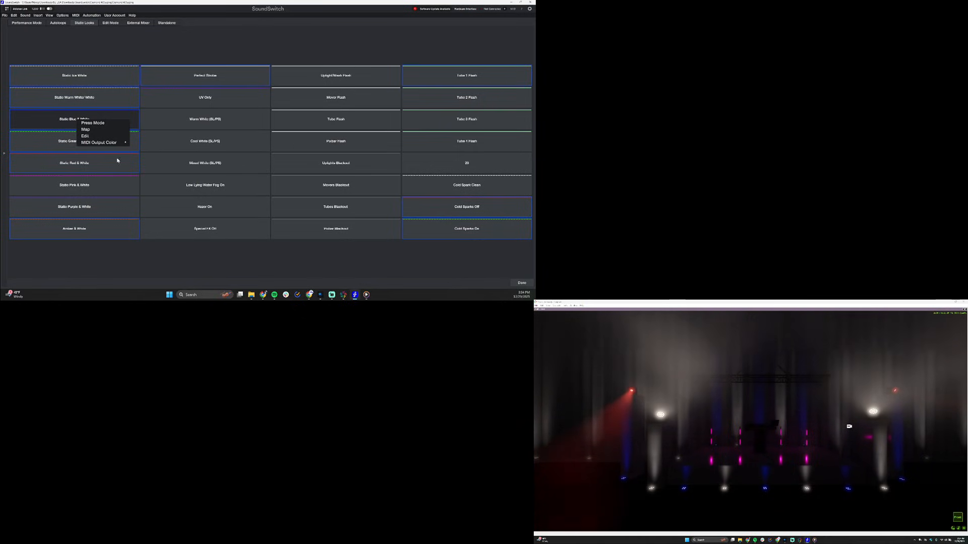
click(99, 138)
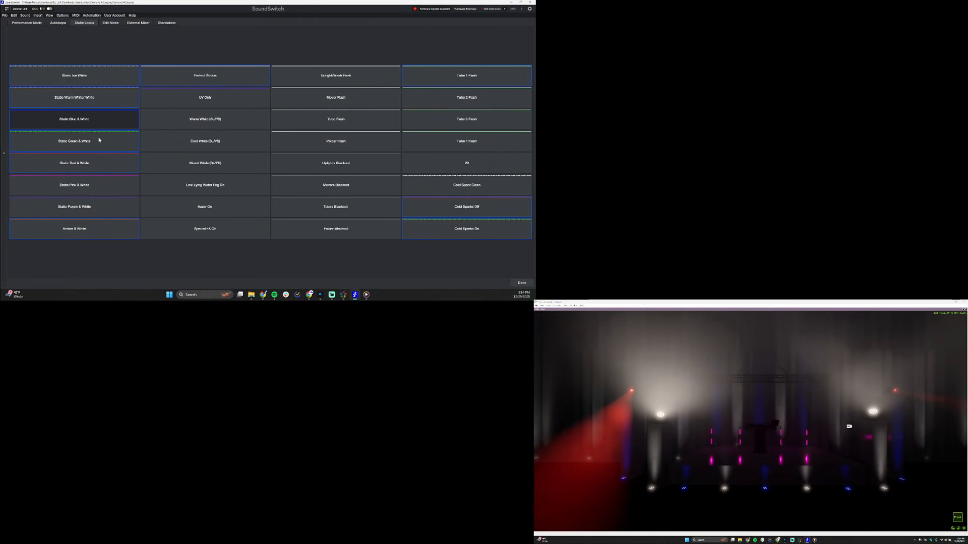
Include all four 360 tubes of the AX1 DIM RGBW S group in the Static Blue & White look
scroll(175, 121, down, 5)
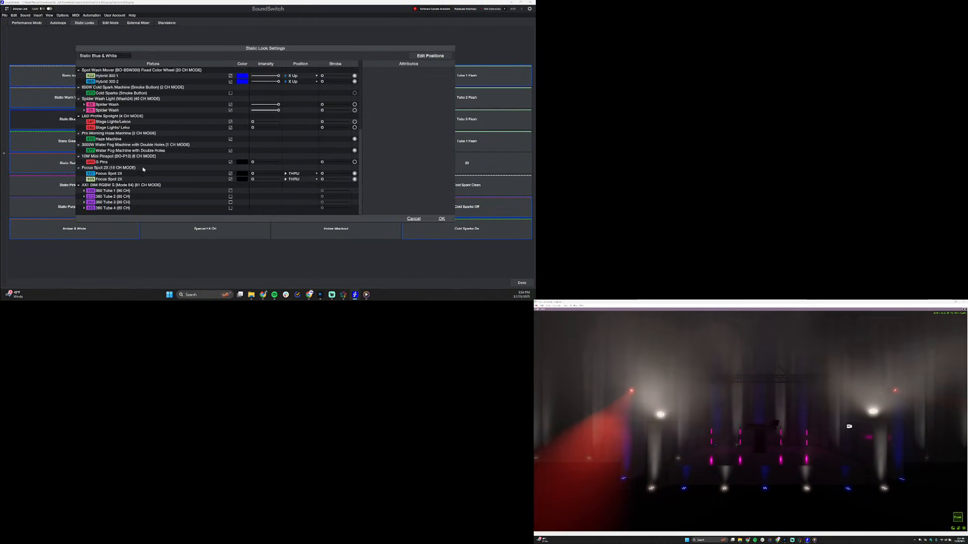
click(115, 184)
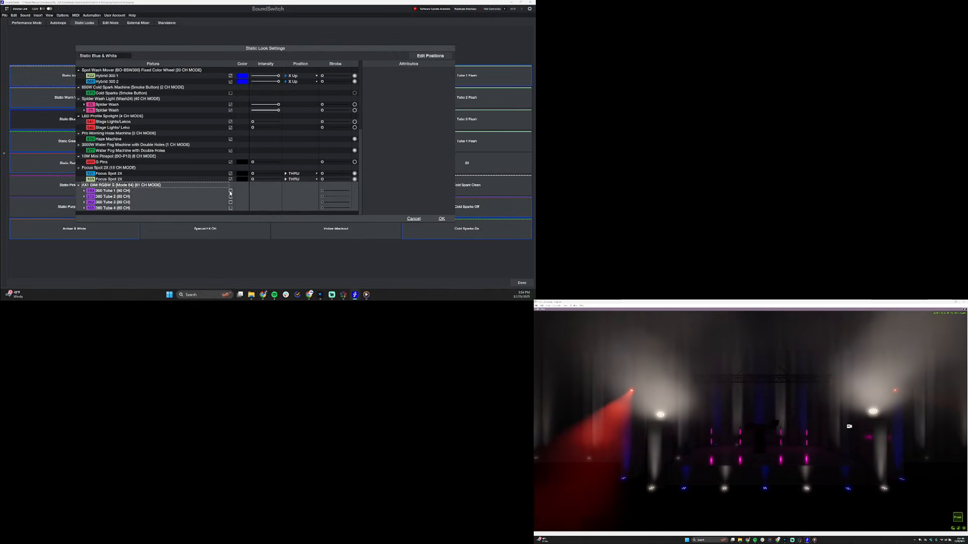
click(231, 191)
Set the cells of all four tubes to full intensity and apply the saved blue to them
click(85, 192)
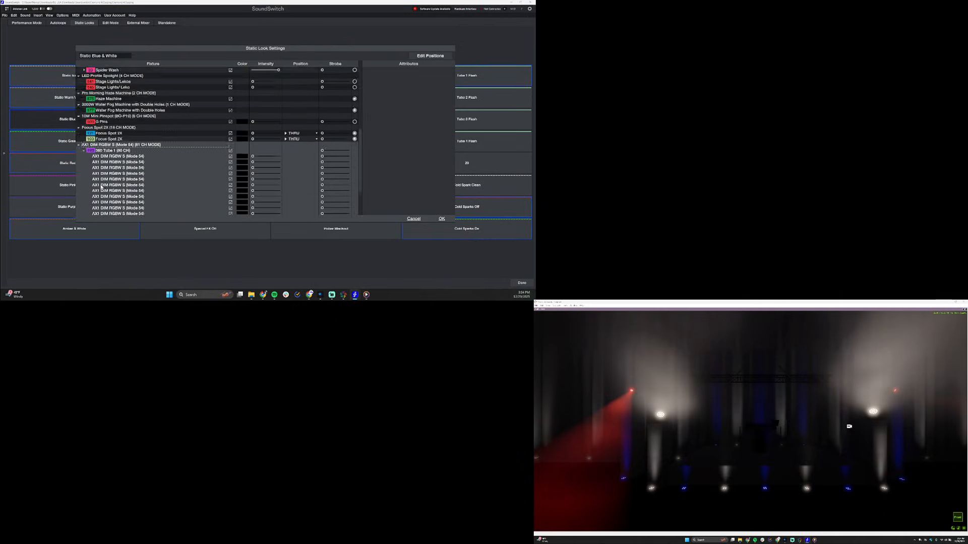
scroll(223, 171, down, 3)
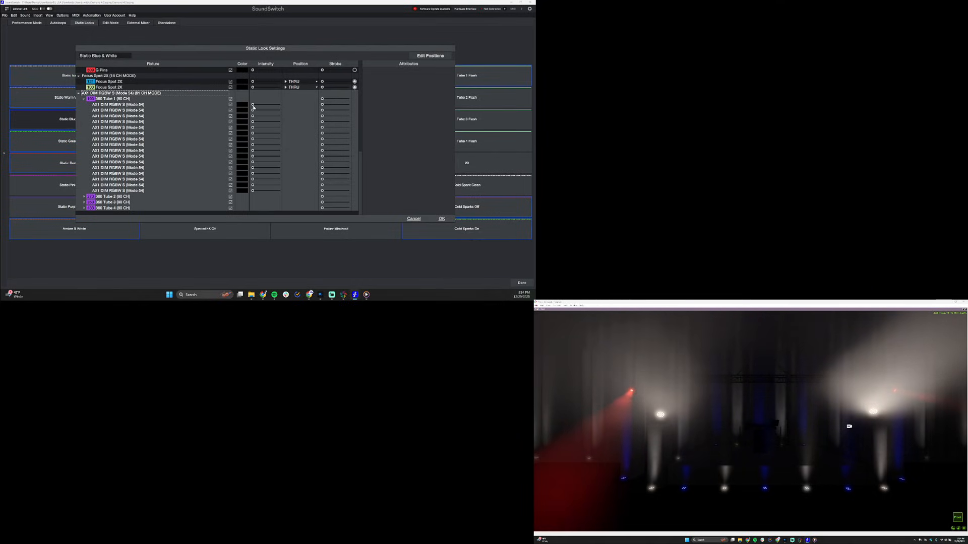
drag(255, 107, 303, 110)
click(242, 108)
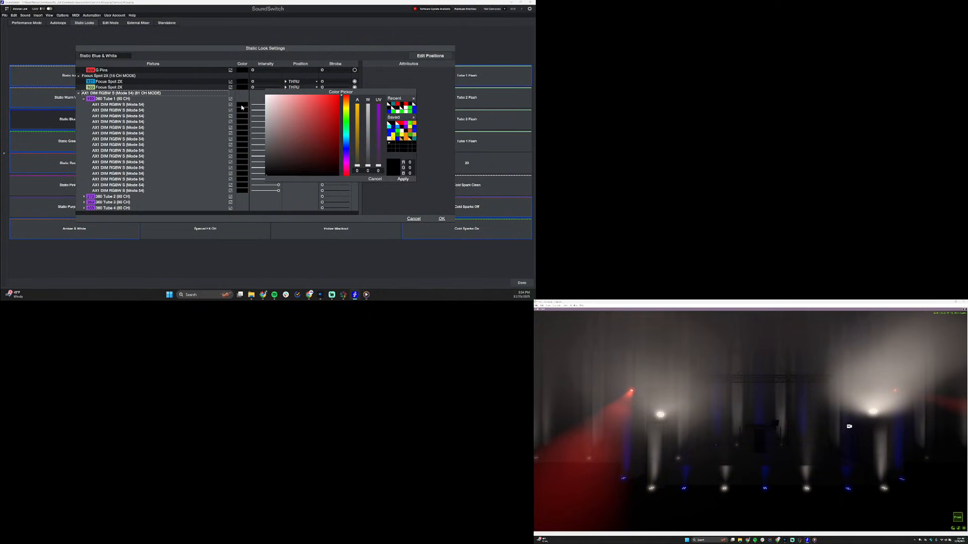
click(392, 133)
click(404, 179)
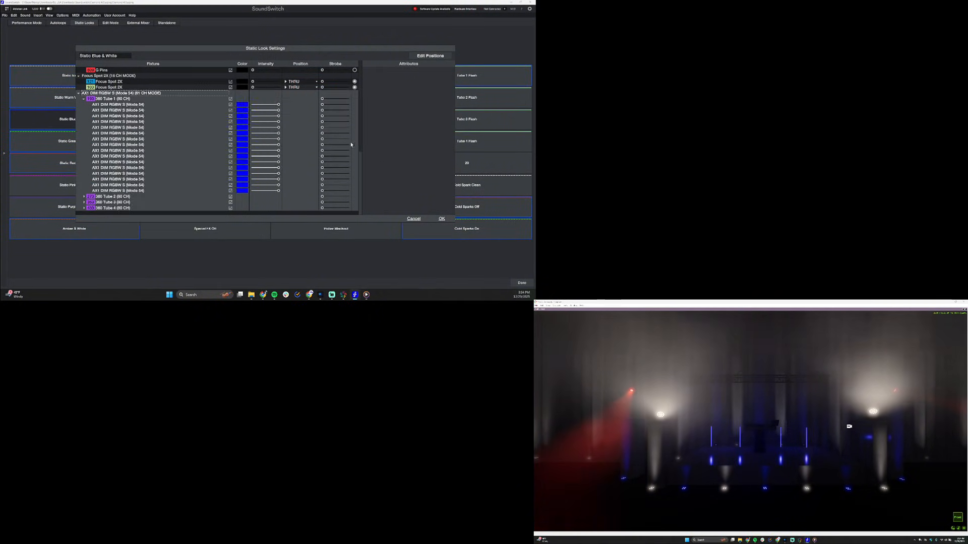
Change all cells of 360 Tube 2 to pure white, with the white channel at 255
click(84, 99)
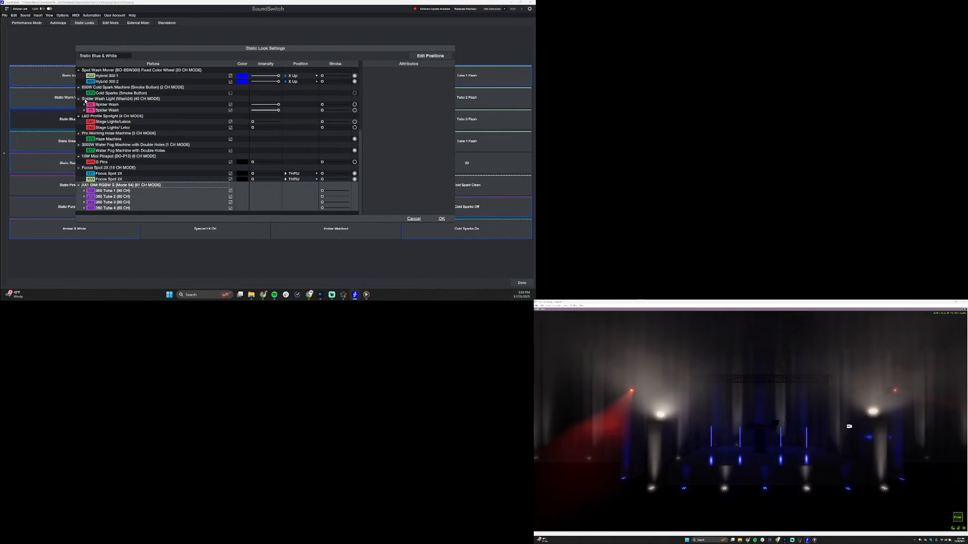
click(83, 197)
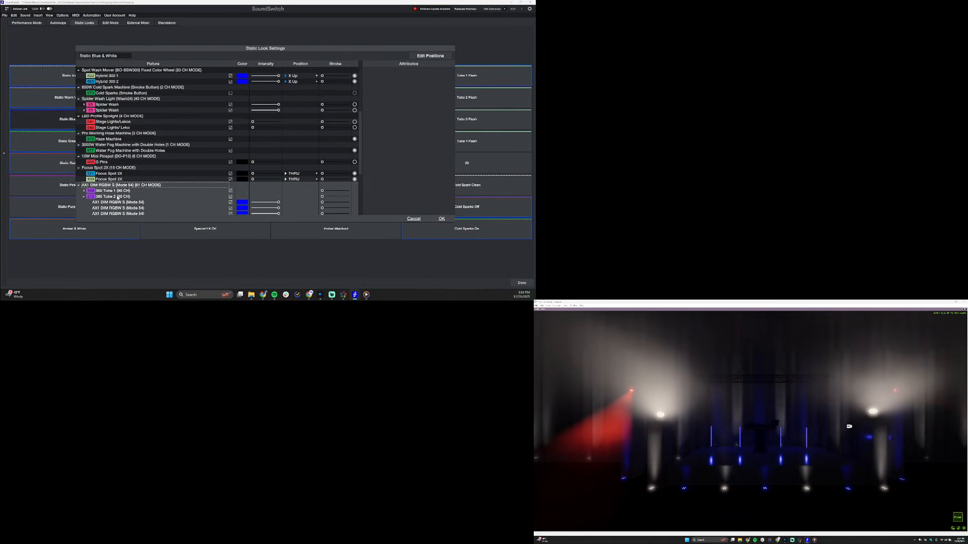
scroll(131, 182, down, 3)
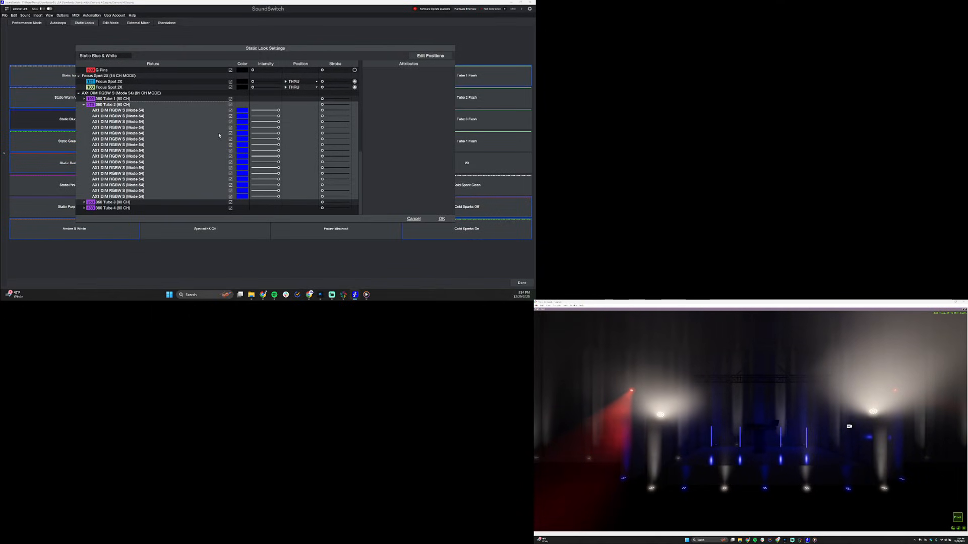
click(243, 138)
mouse_move(277, 104)
mouse_down()
mouse_move(346, 183)
mouse_move(373, 84)
mouse_up()
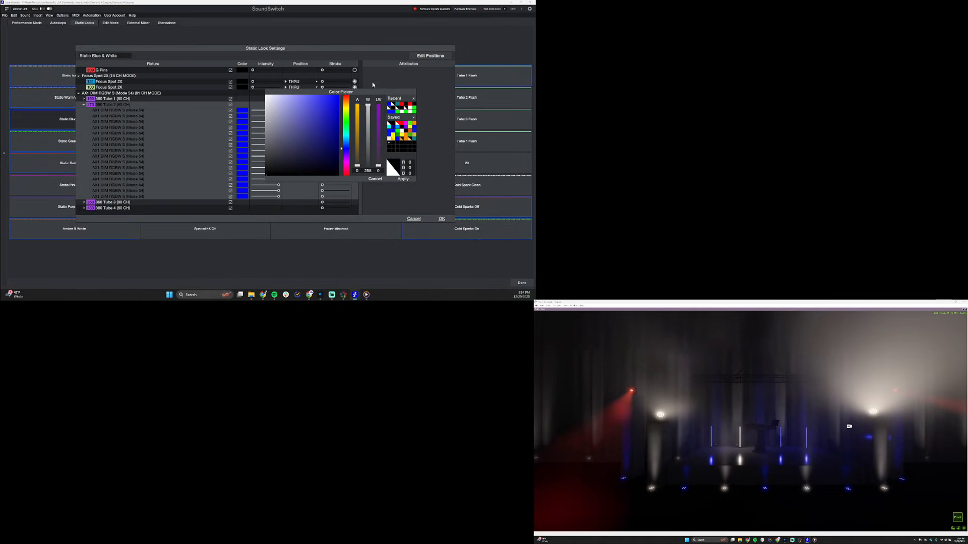
click(402, 179)
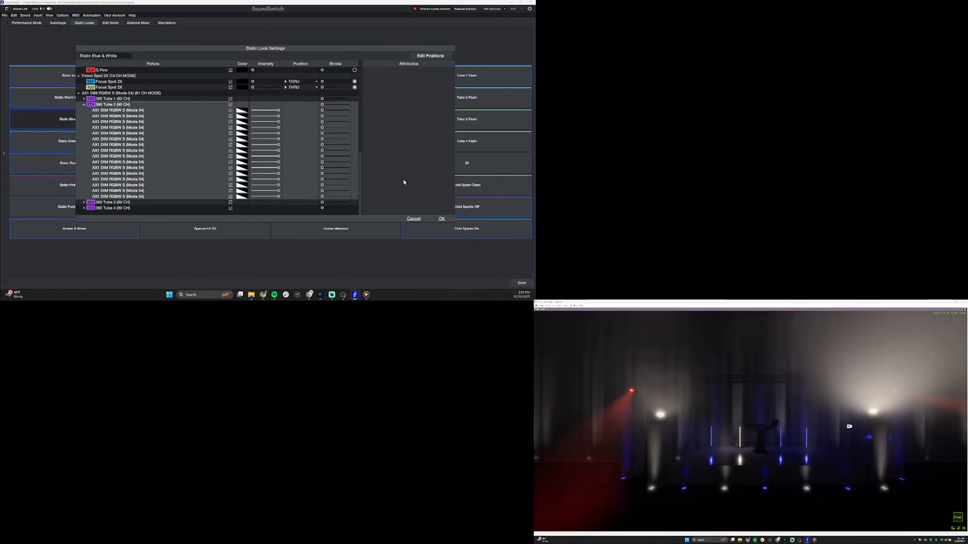
Change all cells of 360 Tube 3 to pure white, with the white channel at 255
click(84, 202)
click(101, 202)
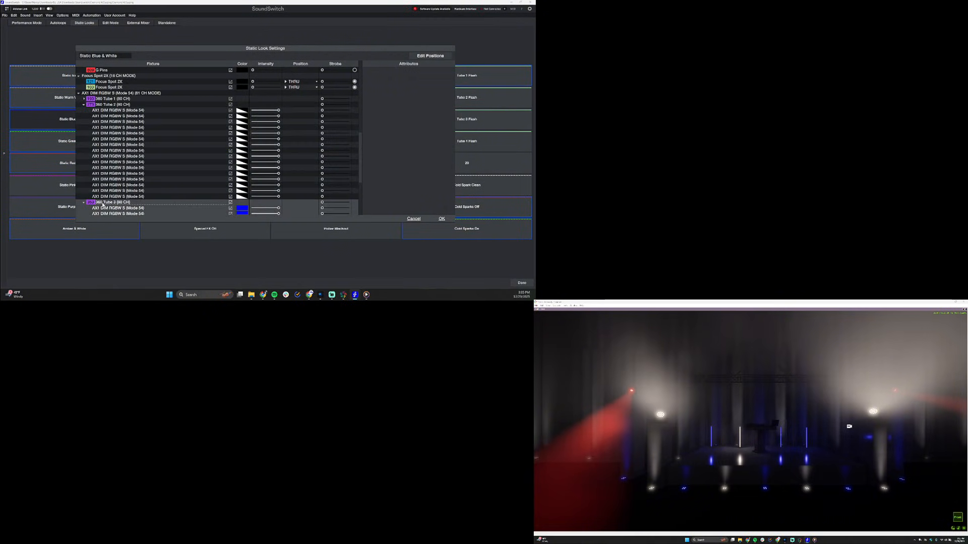
scroll(191, 170, down, 5)
click(242, 163)
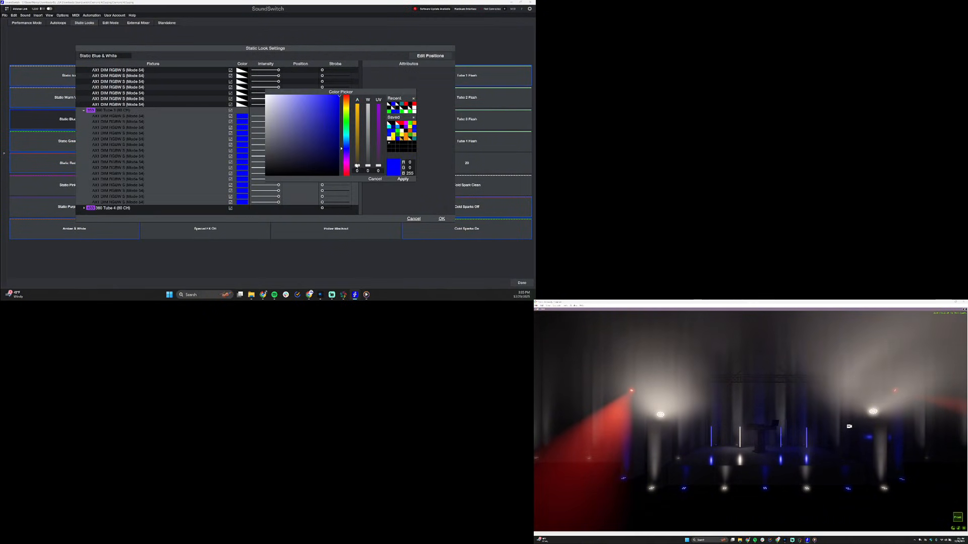
drag(368, 167, 372, 55)
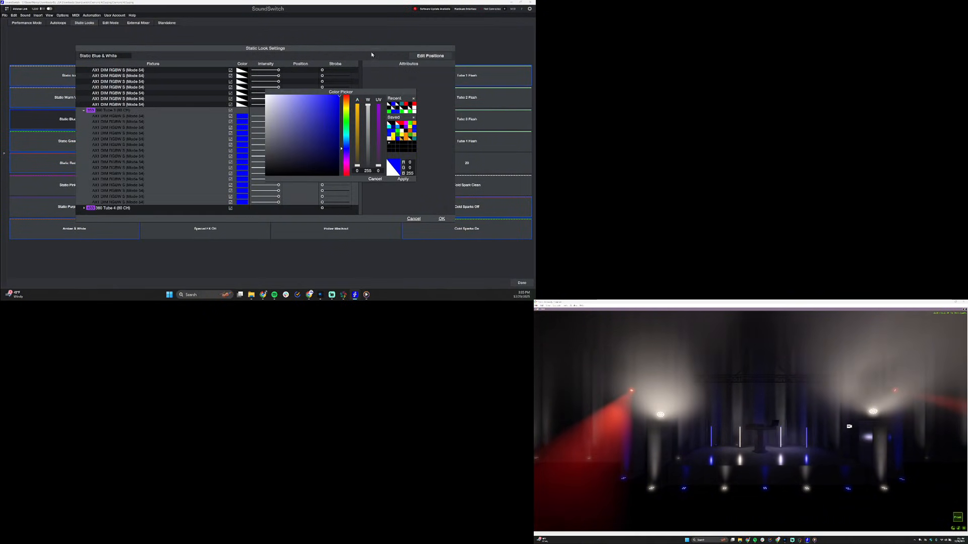
click(403, 179)
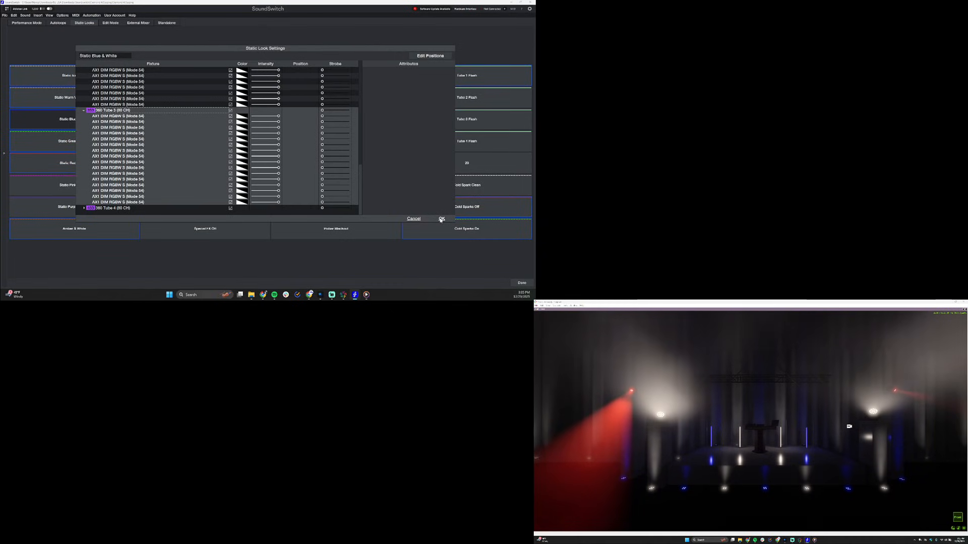
Set the position of both Focus Spot 2X fixtures to X Up and open their color for editing
scroll(209, 142, up, 10)
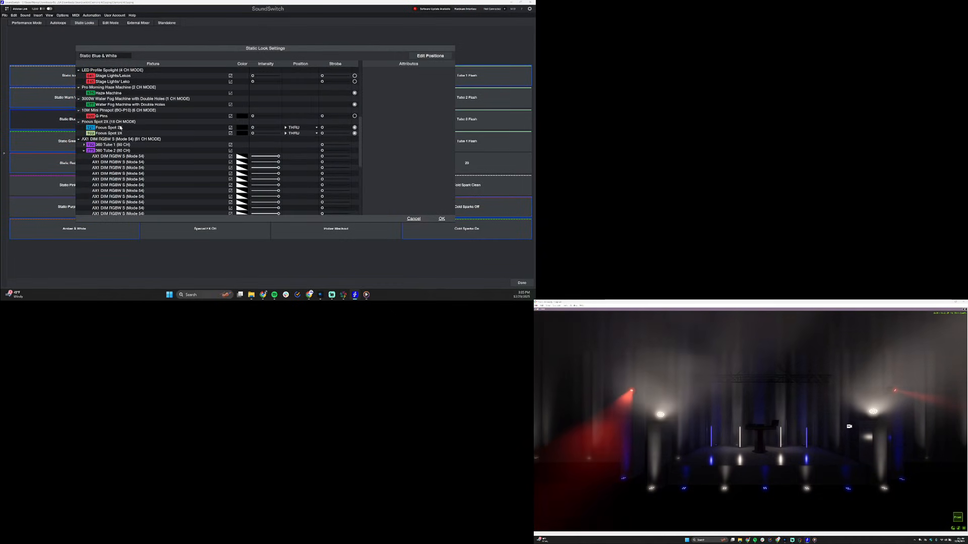
click(116, 123)
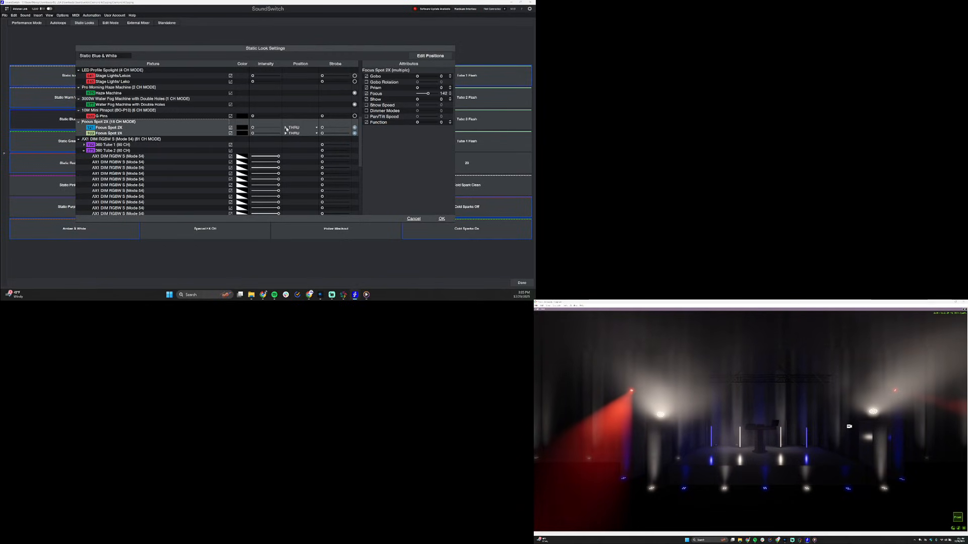
click(287, 129)
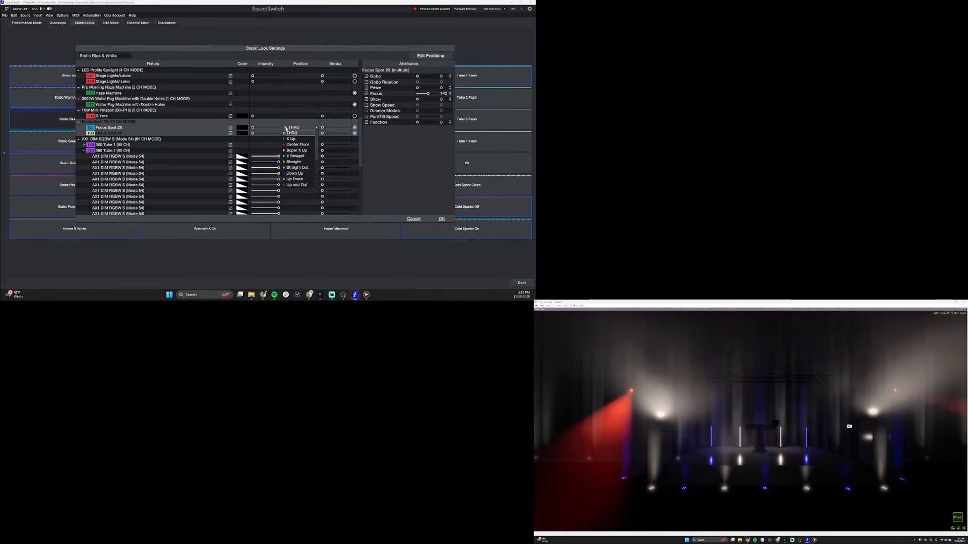
click(300, 140)
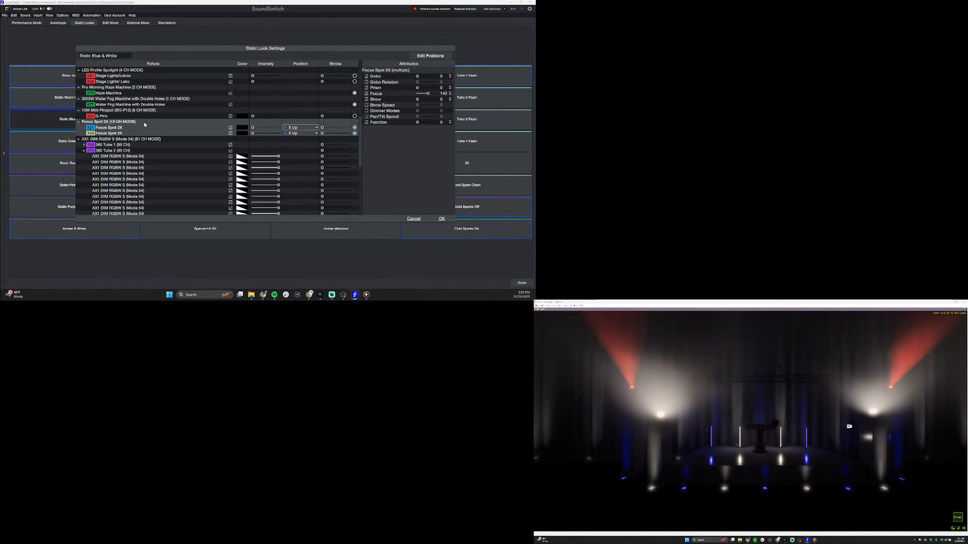
click(242, 127)
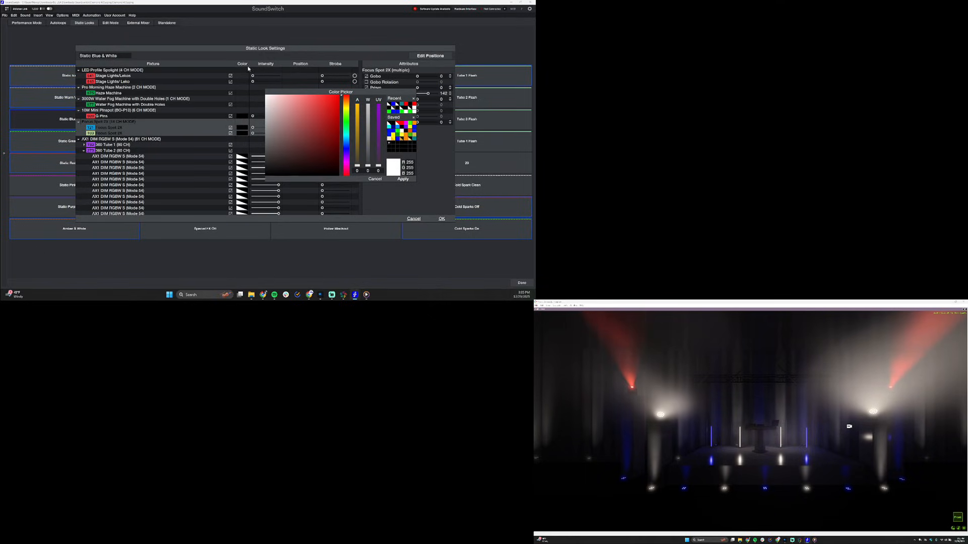
Try out whitish colors for the Focus Spot 2X fixtures, raising the white channel to 255 and returning it to 0
click(277, 98)
drag(270, 114, 257, 81)
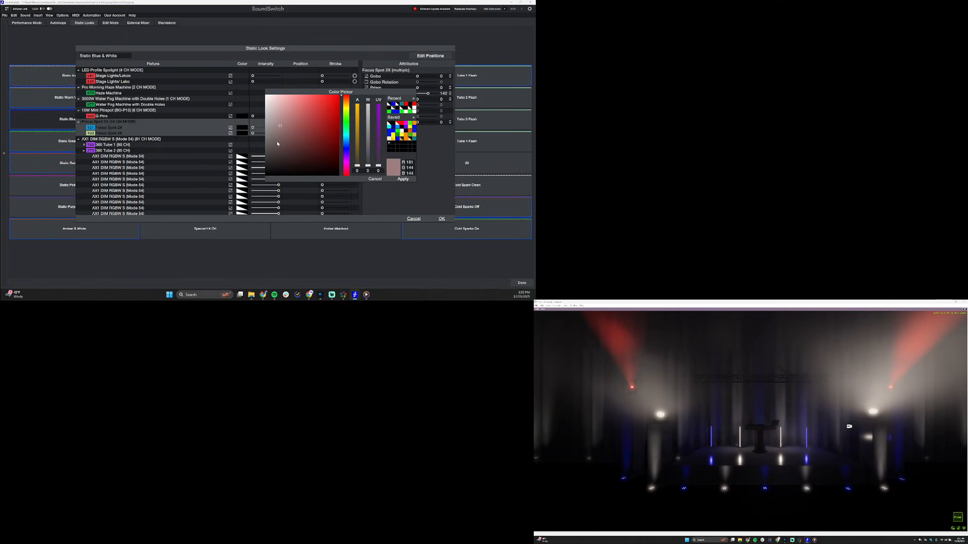
drag(277, 144, 368, 167)
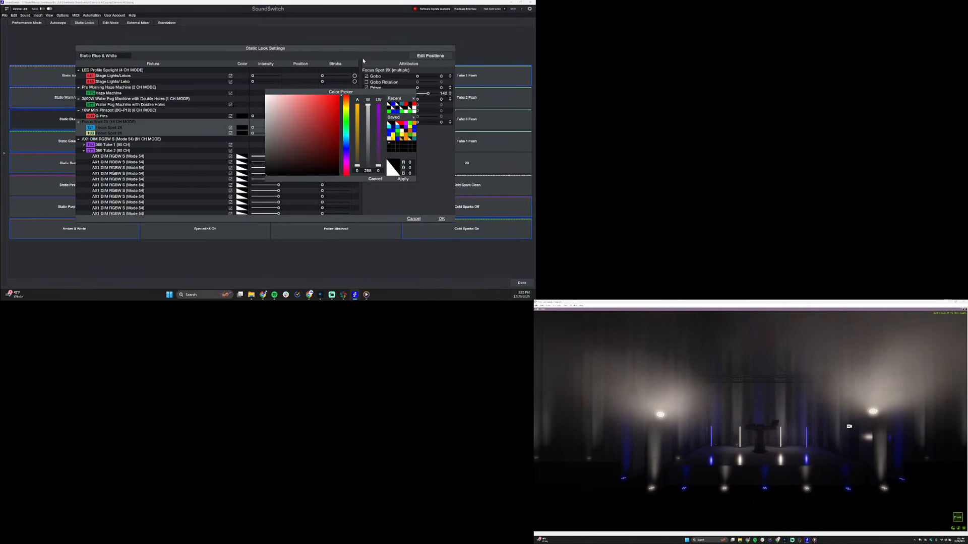
drag(360, 81, 373, 190)
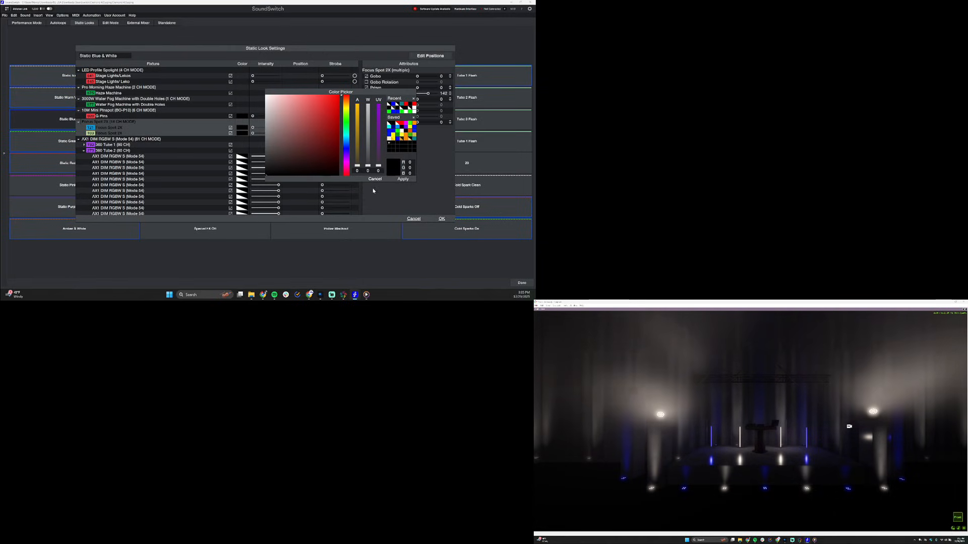
Color both Focus Spot 2X fixtures pure blue (0, 0, 255), raise their intensity to 100%, and save the static look
click(345, 149)
click(333, 127)
drag(333, 128, 363, 61)
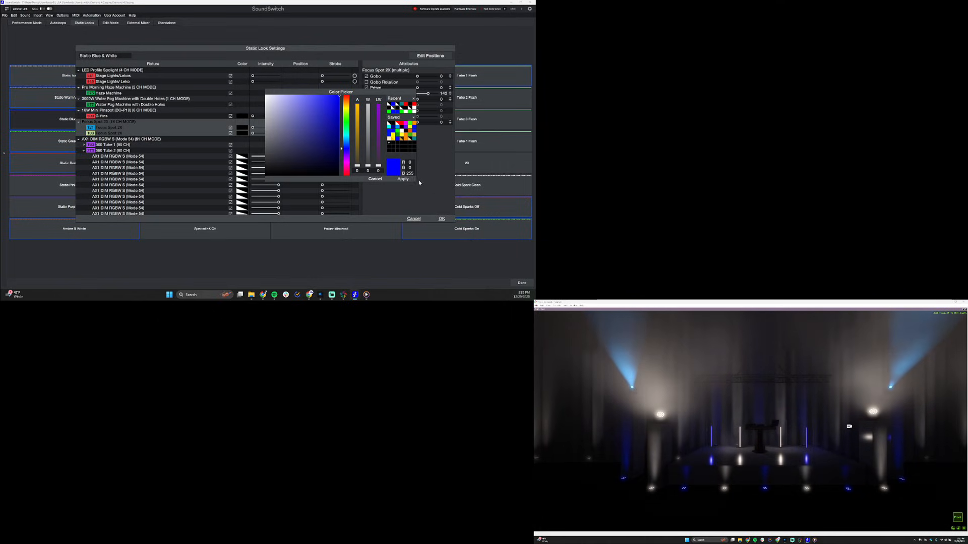
click(403, 179)
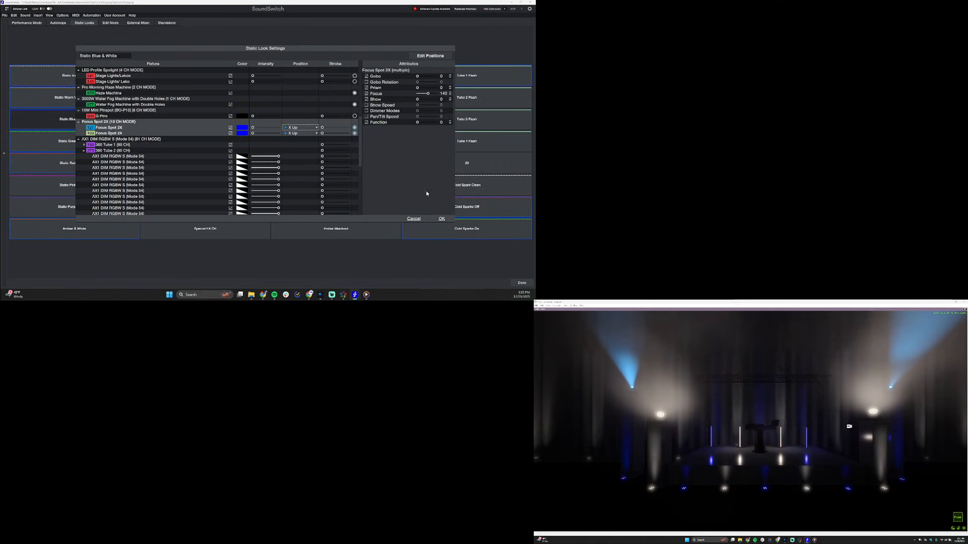
drag(252, 135, 302, 136)
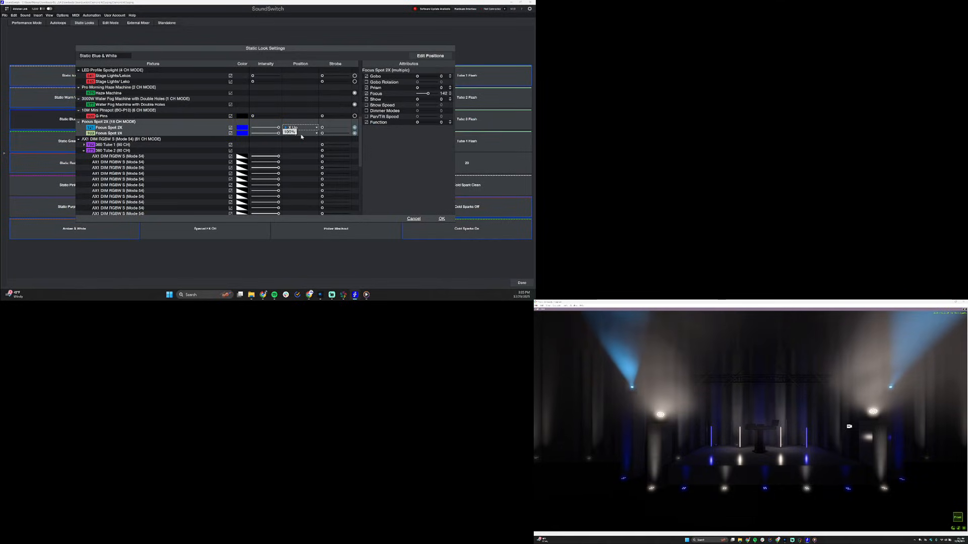
click(439, 220)
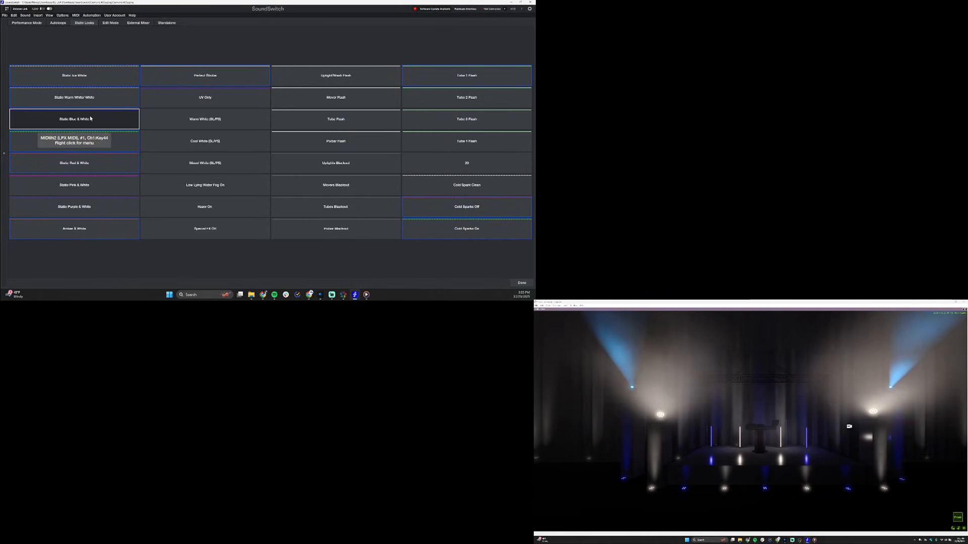
Test the Static Blue & White look against the Pink - L Blue - White autoloop in Bank 3, switching the look on and off
click(68, 121)
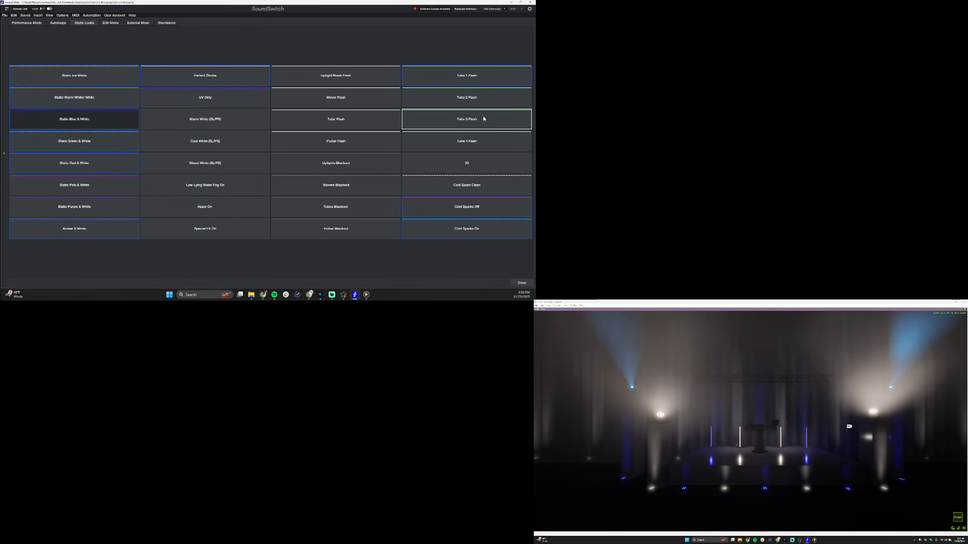
click(523, 283)
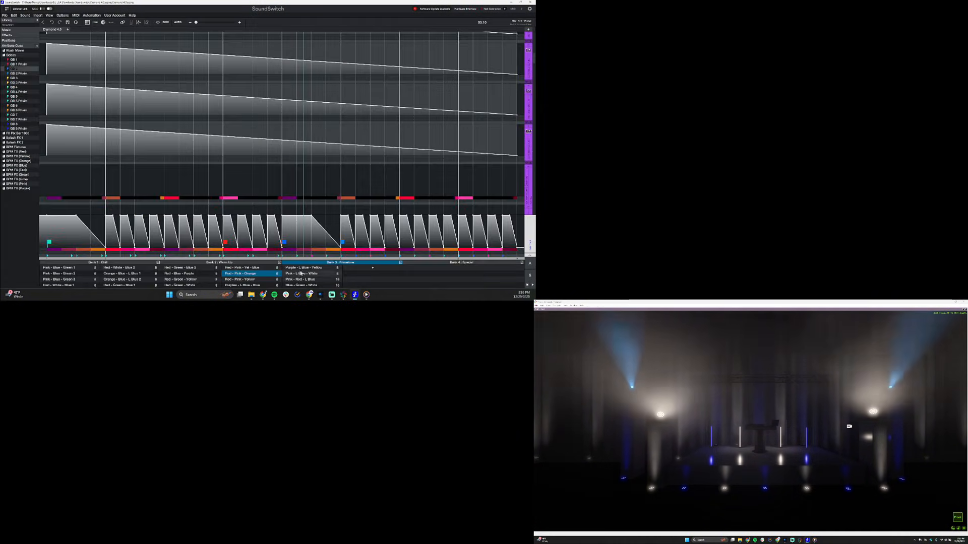
click(301, 273)
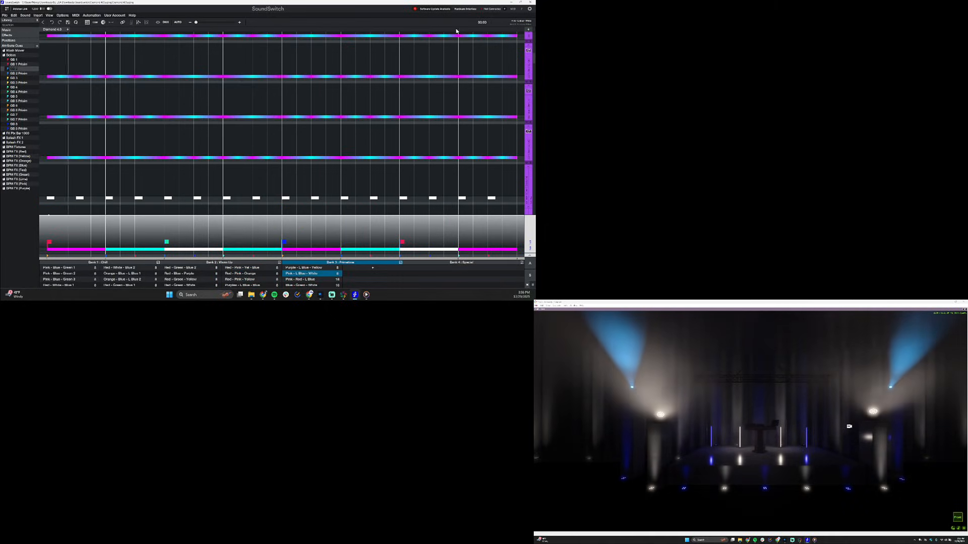
click(512, 9)
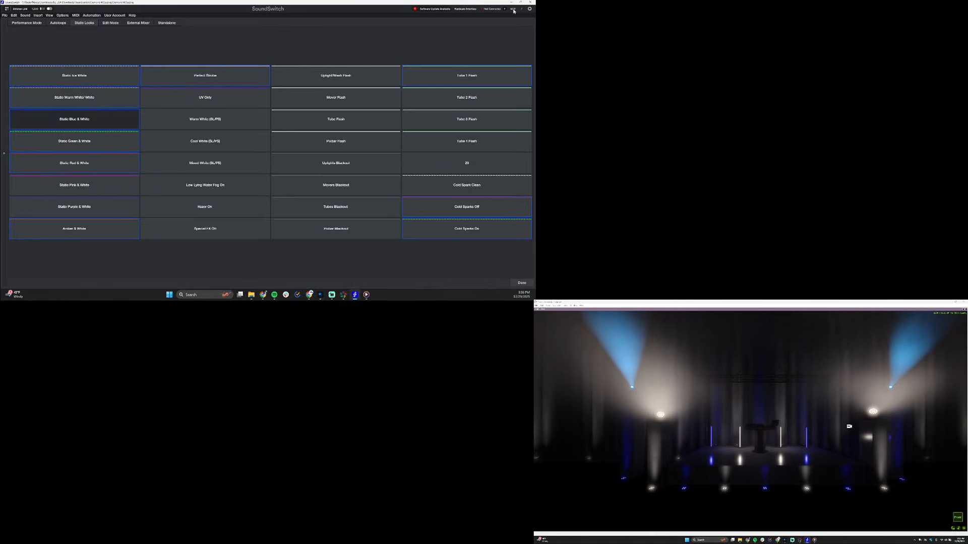
click(123, 125)
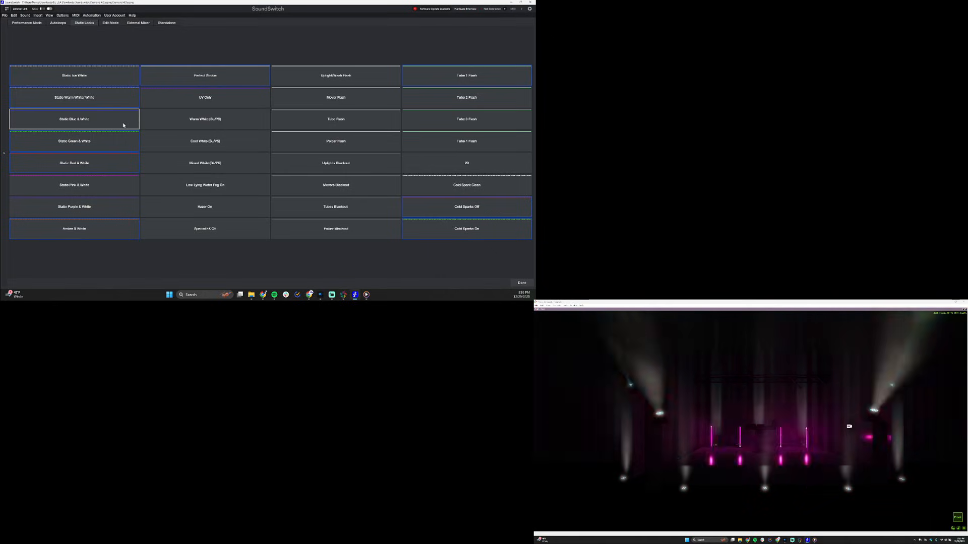